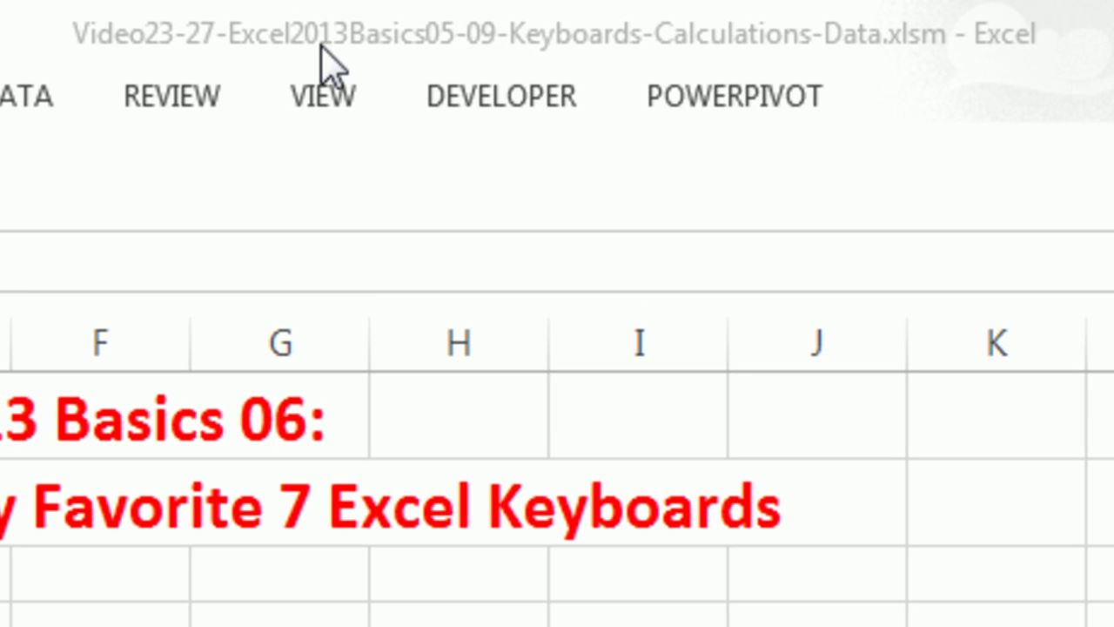
# - Practise selecting cells: scattered I4, I7, K6, L9, J10, then range H4:H10, then F8
pyautogui.click(331, 54)
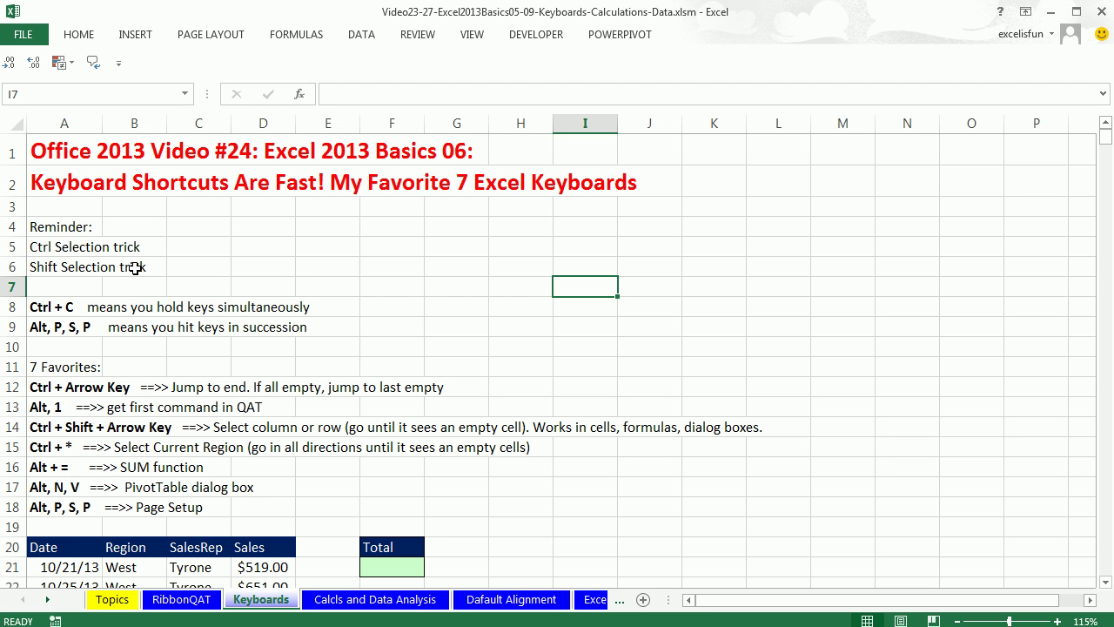
pyautogui.click(588, 227)
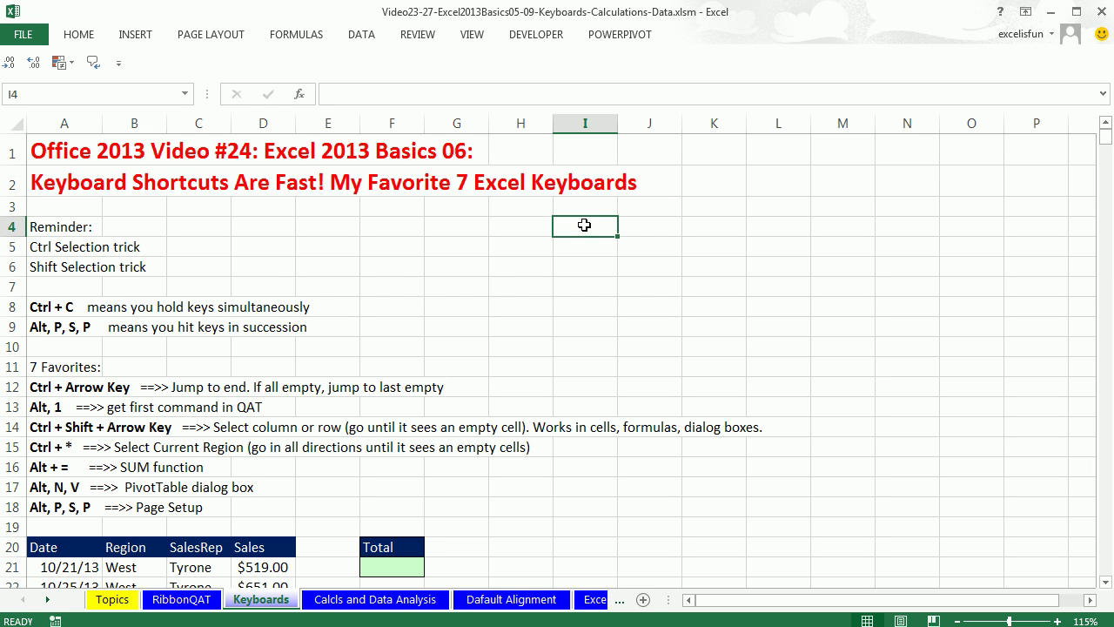
pyautogui.keyDown('ctrl'); pyautogui.click(588, 288); pyautogui.keyUp('ctrl')
pyautogui.keyDown('ctrl'); pyautogui.click(736, 257); pyautogui.keyUp('ctrl')
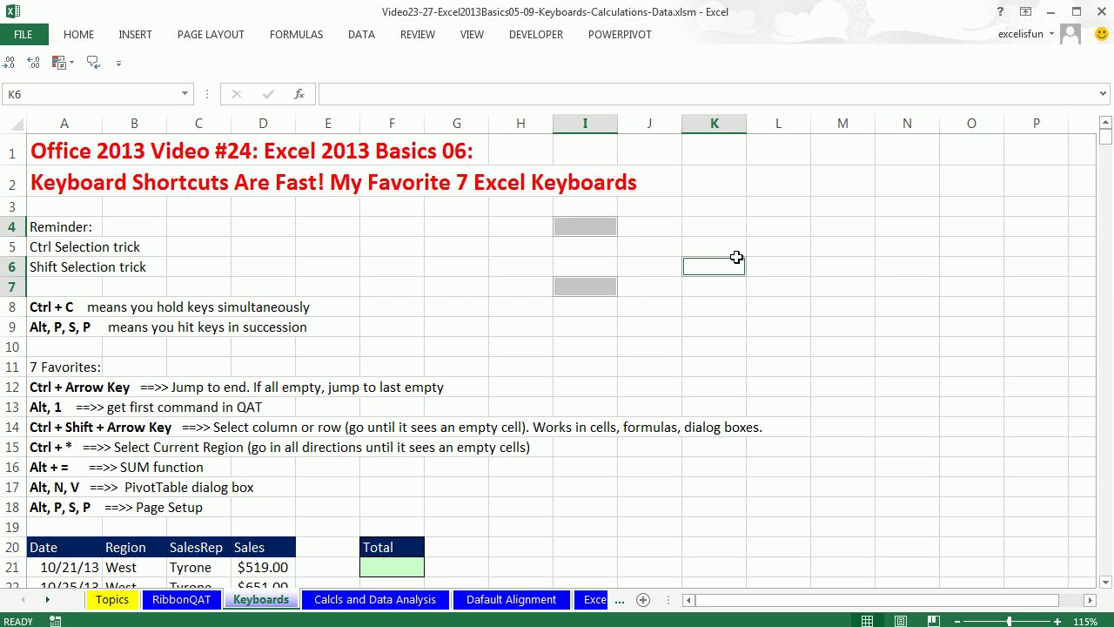
pyautogui.keyDown('ctrl'); pyautogui.click(802, 329); pyautogui.keyUp('ctrl')
pyautogui.keyDown('ctrl'); pyautogui.click(625, 350); pyautogui.keyUp('ctrl')
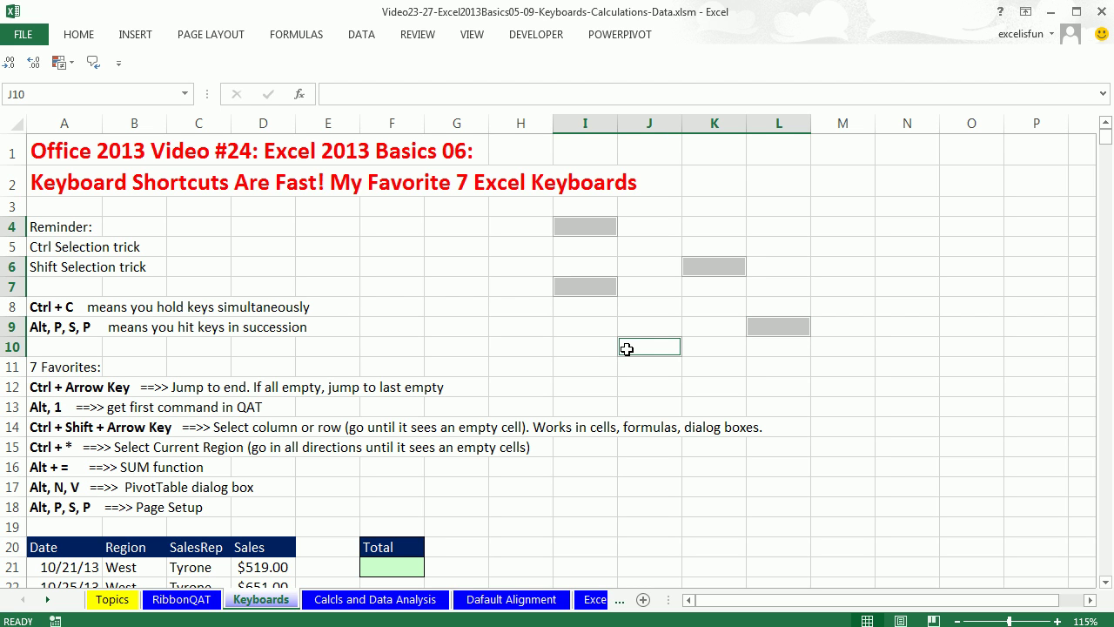
pyautogui.click(514, 229)
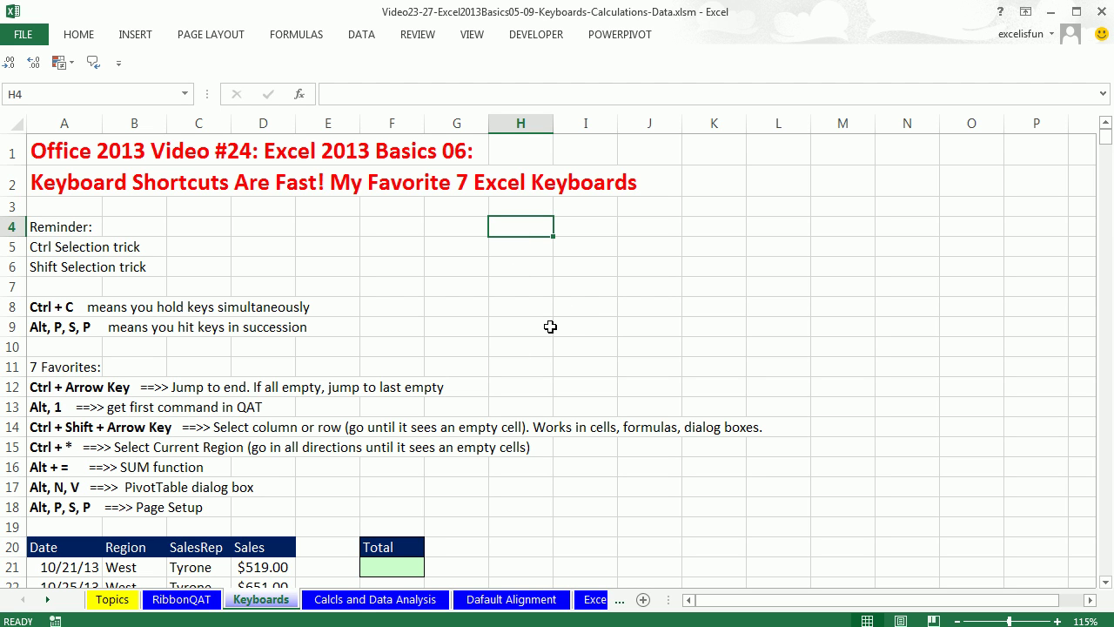
pyautogui.keyDown('shift'); pyautogui.click(521, 346); pyautogui.keyUp('shift')
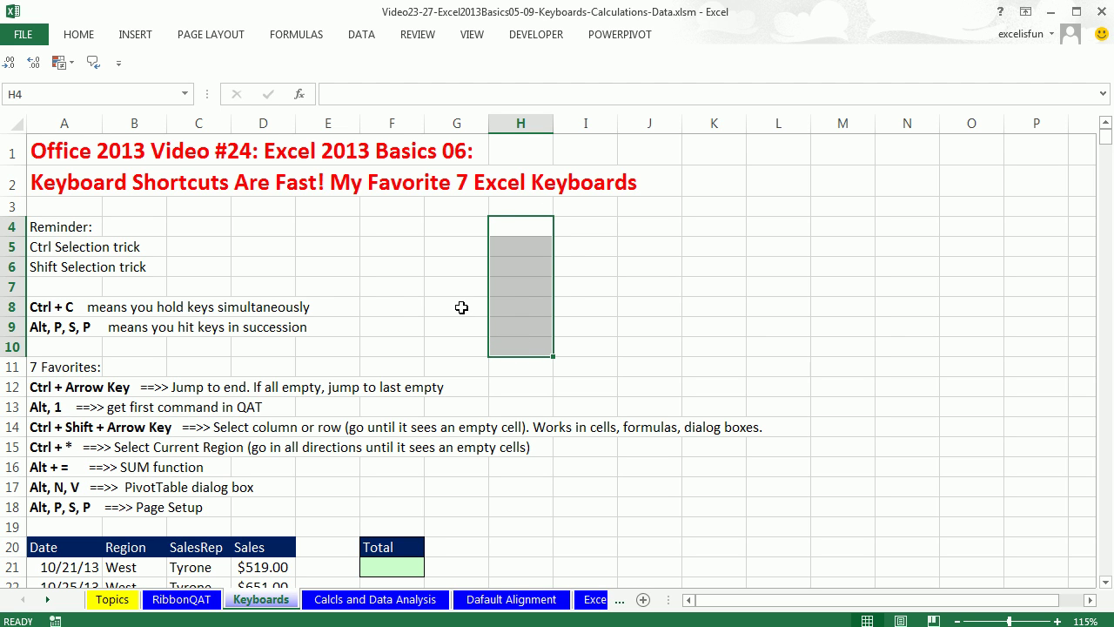
pyautogui.click(387, 314)
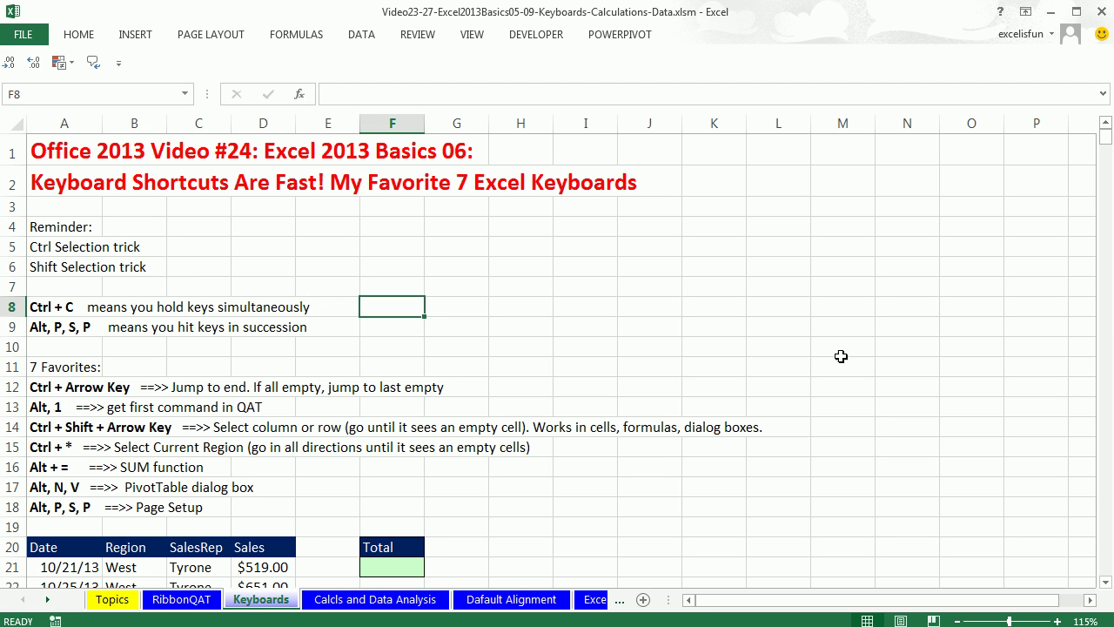
# - Widen column F so dates 10/20/13–10/25/13 show, then select the Sales values in column D
pyautogui.moveTo(1105, 583); pyautogui.dragTo(1105, 585)
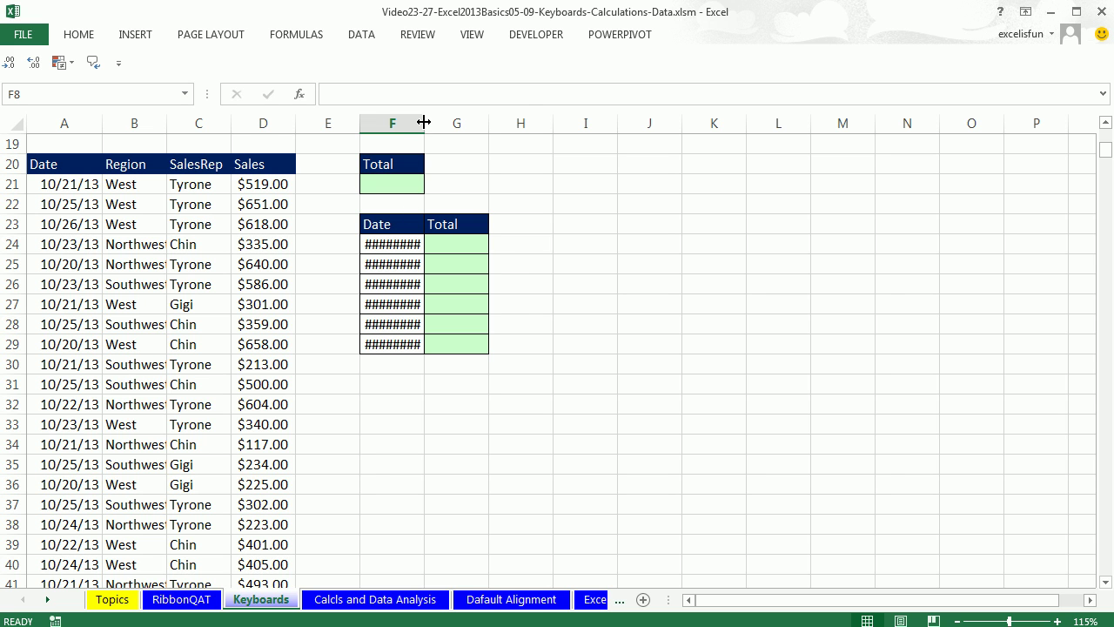
pyautogui.moveTo(424, 123); pyautogui.dragTo(438, 123)
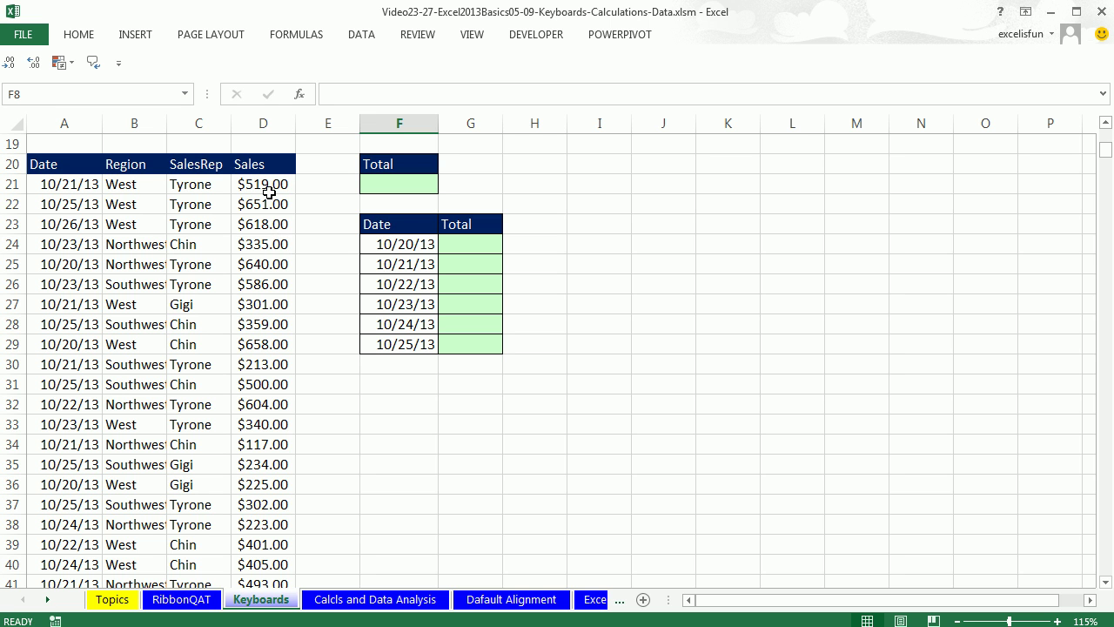
pyautogui.moveTo(258, 183); pyautogui.dragTo(278, 569)
pyautogui.scroll(5, 1095, 142)
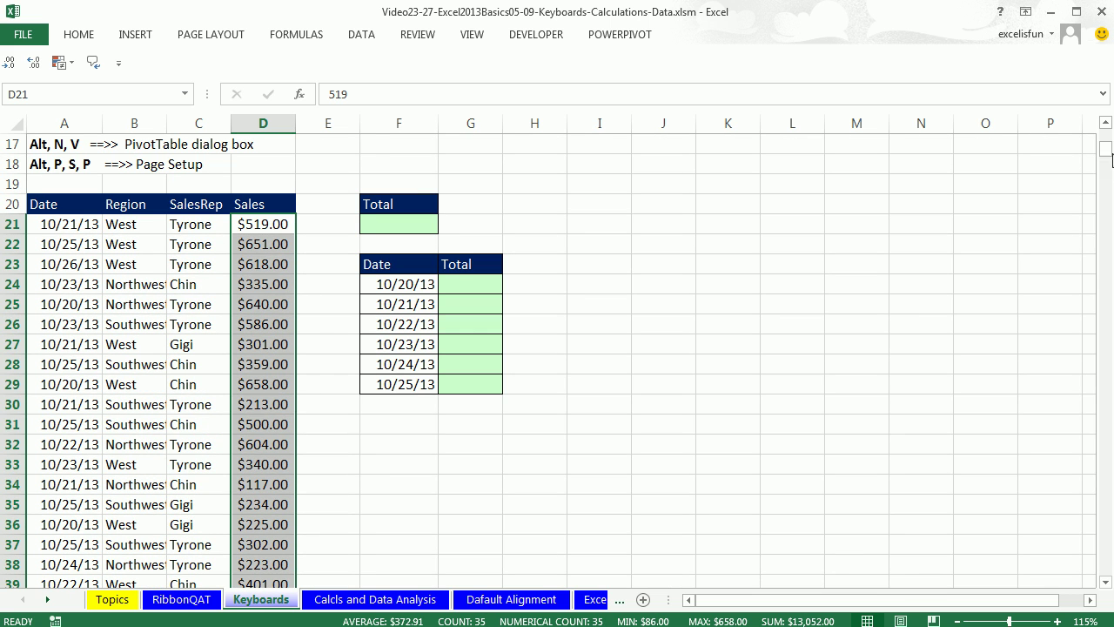
pyautogui.click(259, 225)
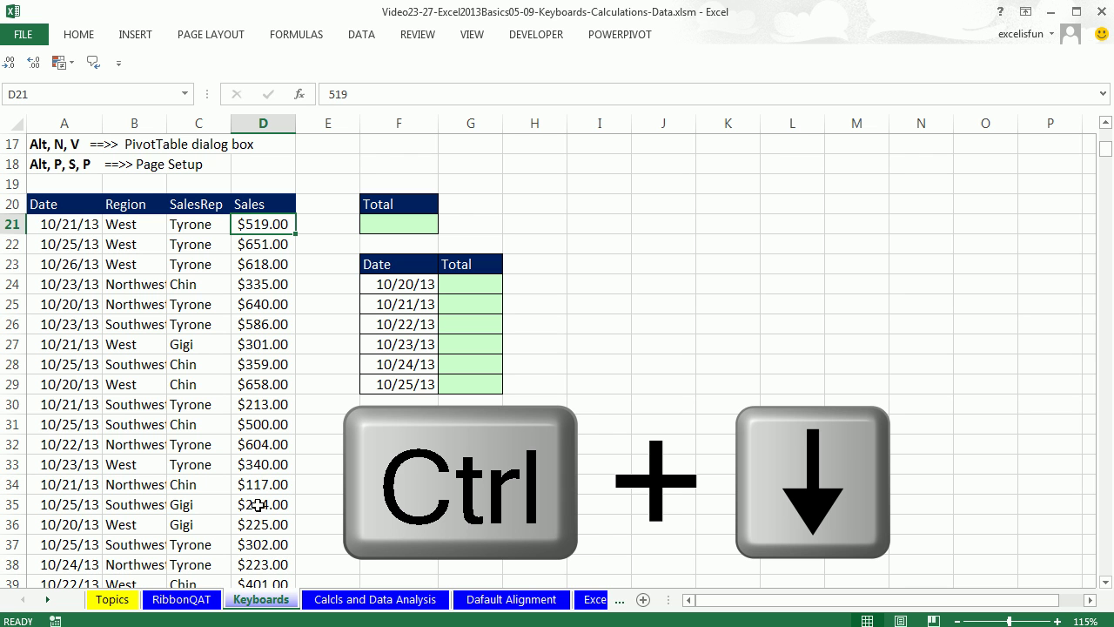
pyautogui.hotkey('ctrl', 'Down')
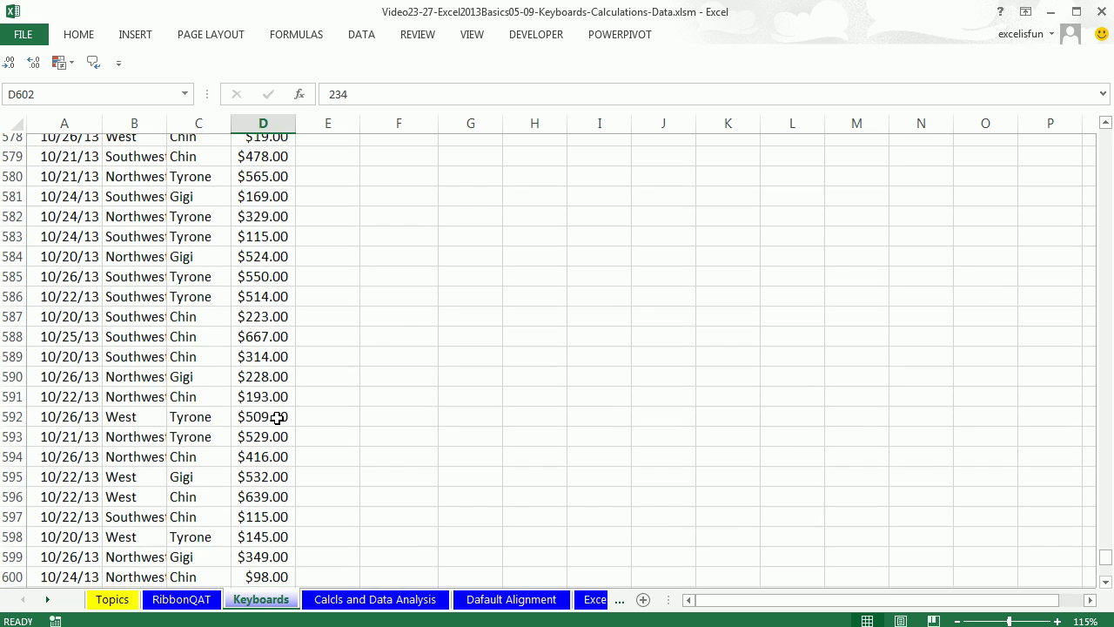
pyautogui.hotkey('ctrl', 'Up')
pyautogui.scroll(1, 287, 288)
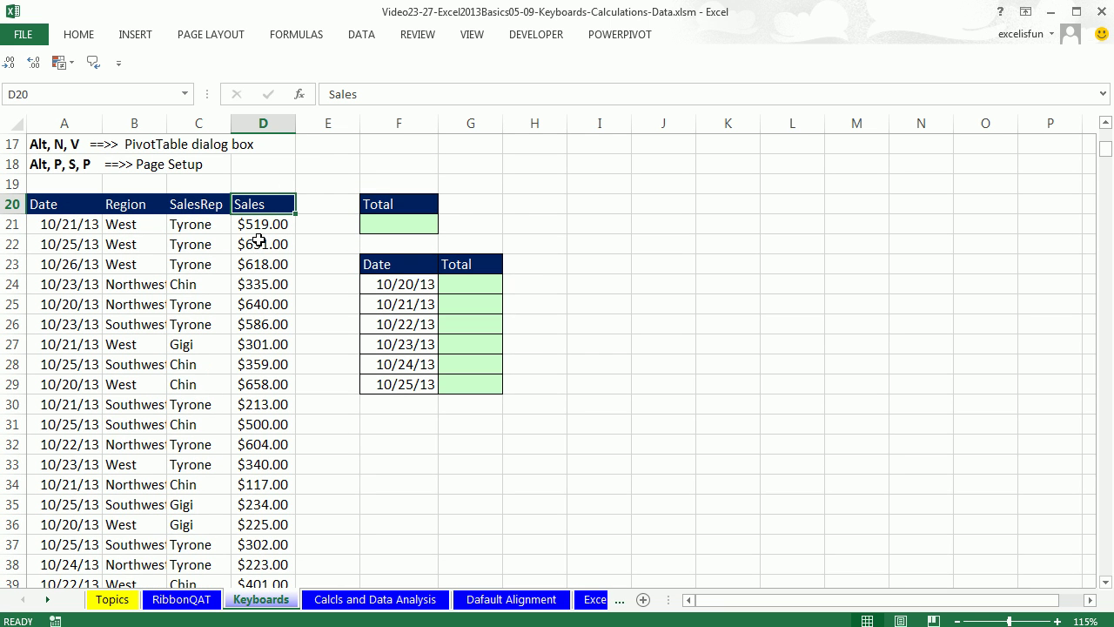
pyautogui.hotkey('ctrl', 'Down')
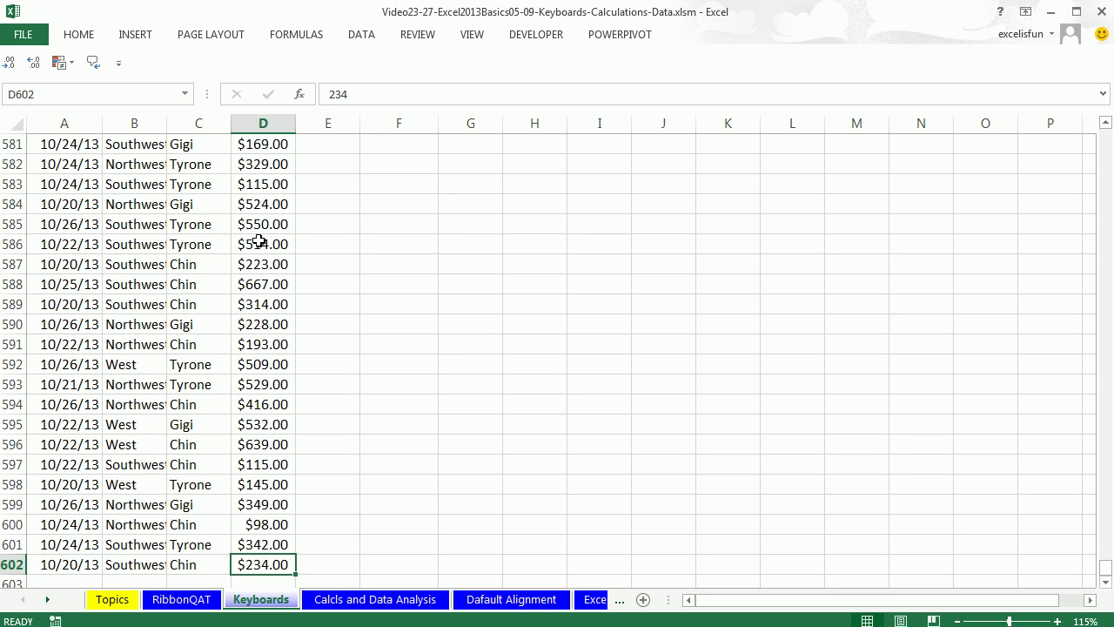
pyautogui.scroll(-2, 304, 406)
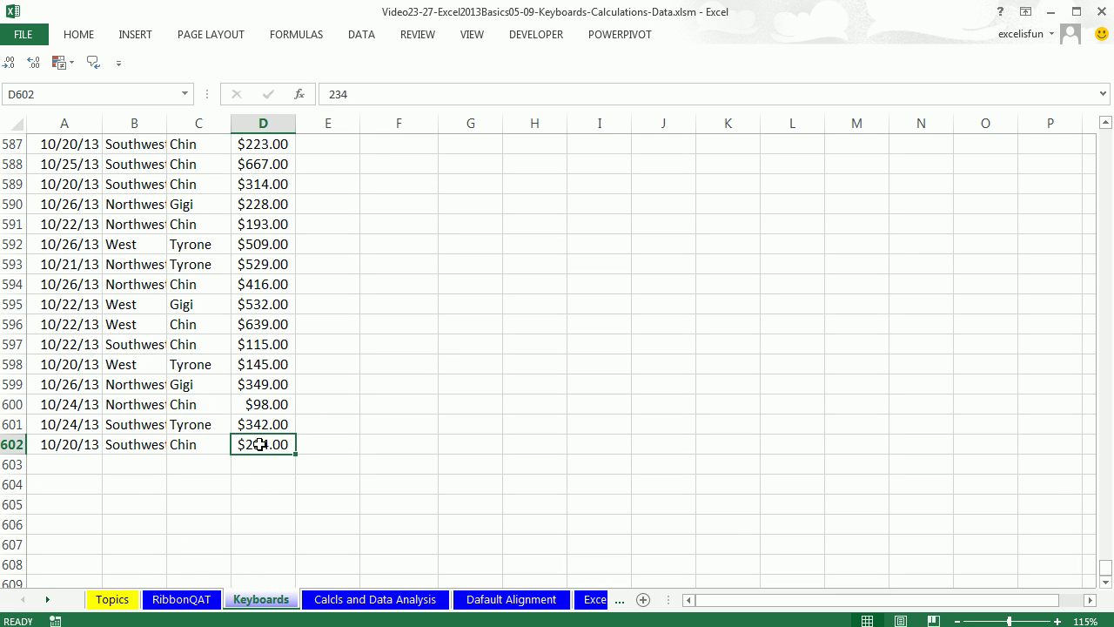
pyautogui.hotkey('ctrl', 'Left')
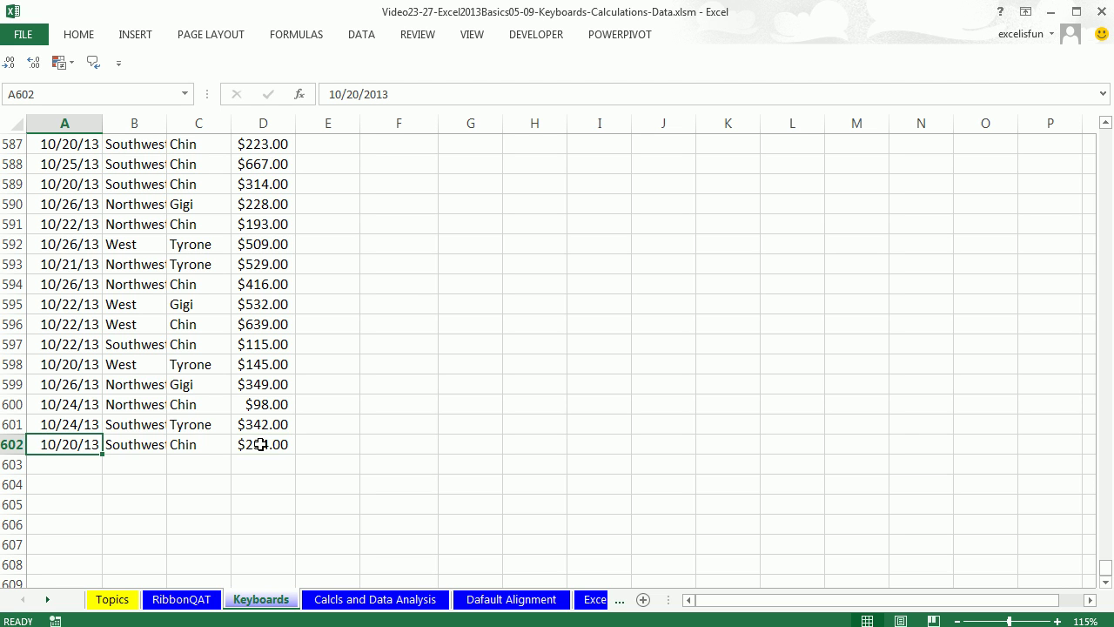
pyautogui.hotkey('ctrl', 'Right')
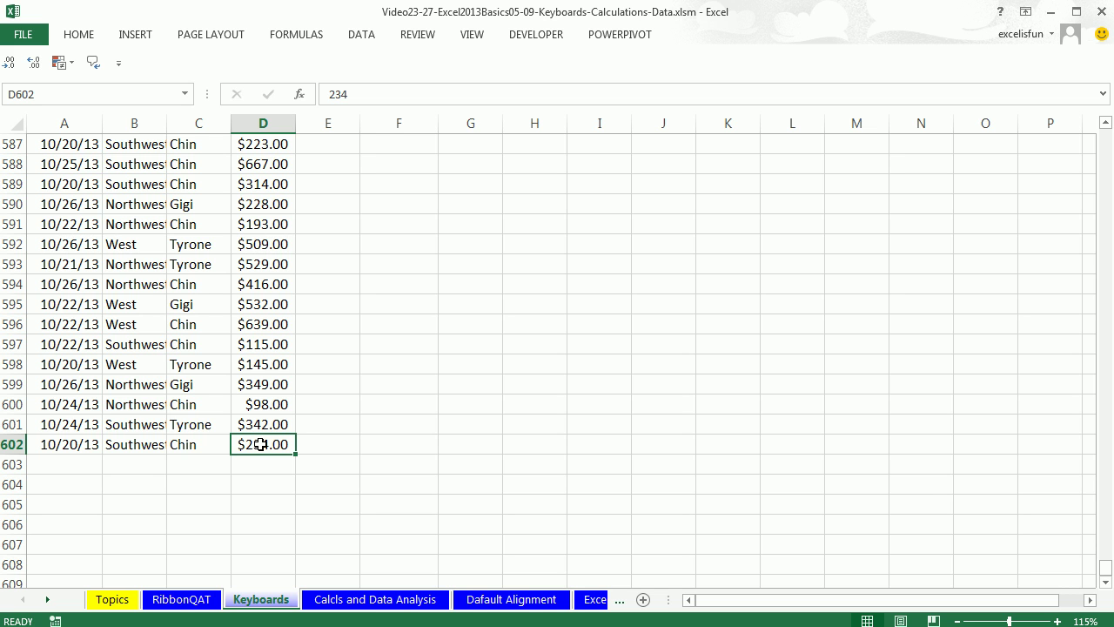
pyautogui.hotkey('ctrl', 'Down')
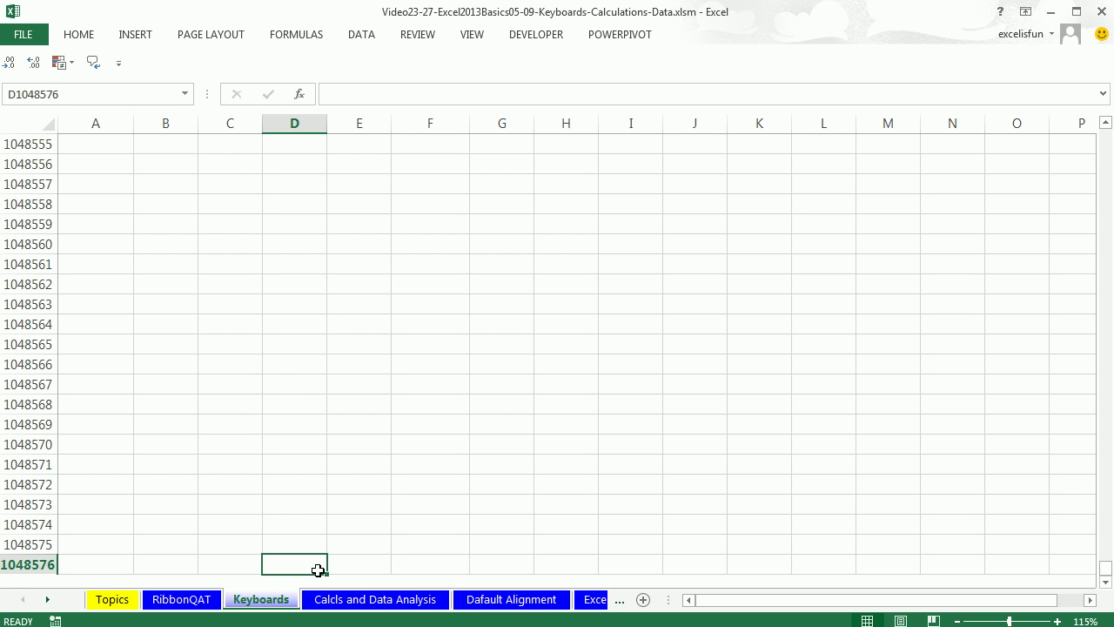
pyautogui.hotkey('ctrl', 'Home')
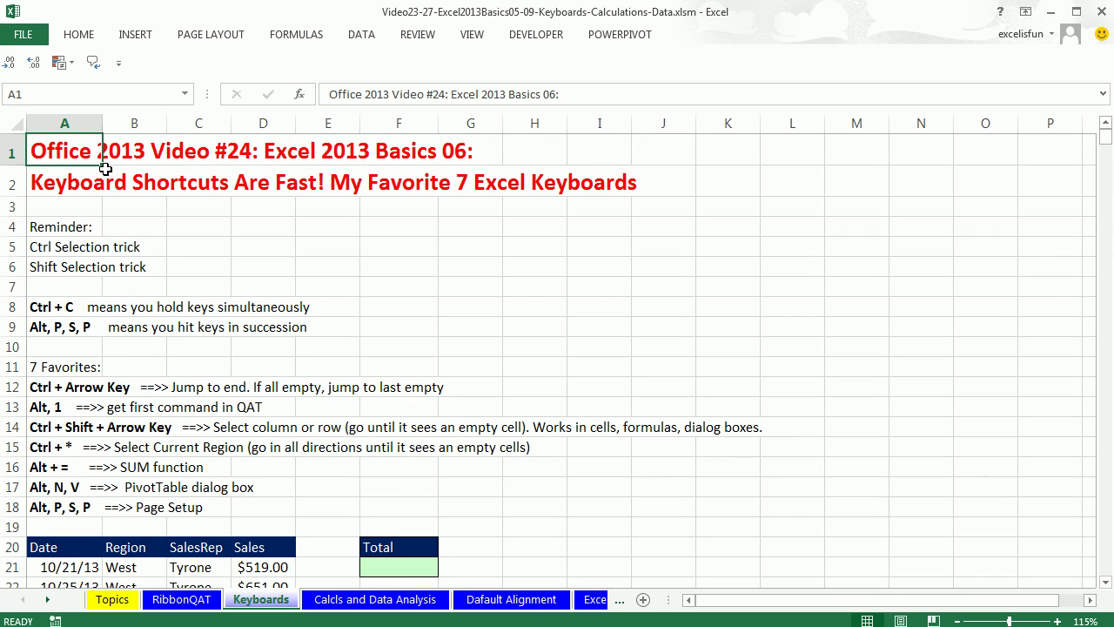
pyautogui.scroll(-4, 235, 326)
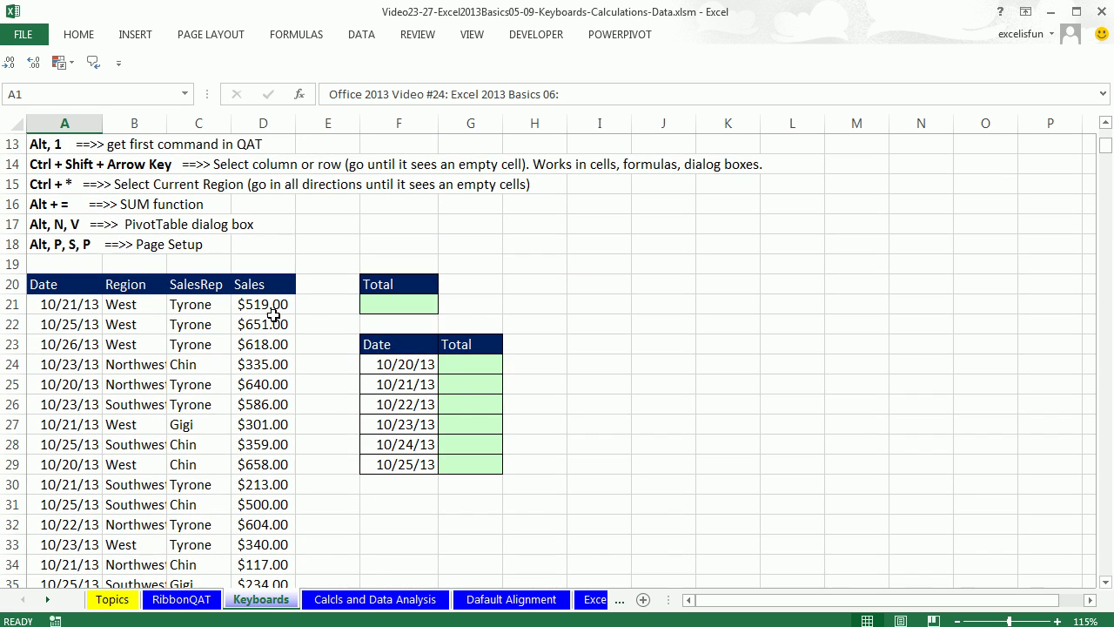
pyautogui.click(264, 304)
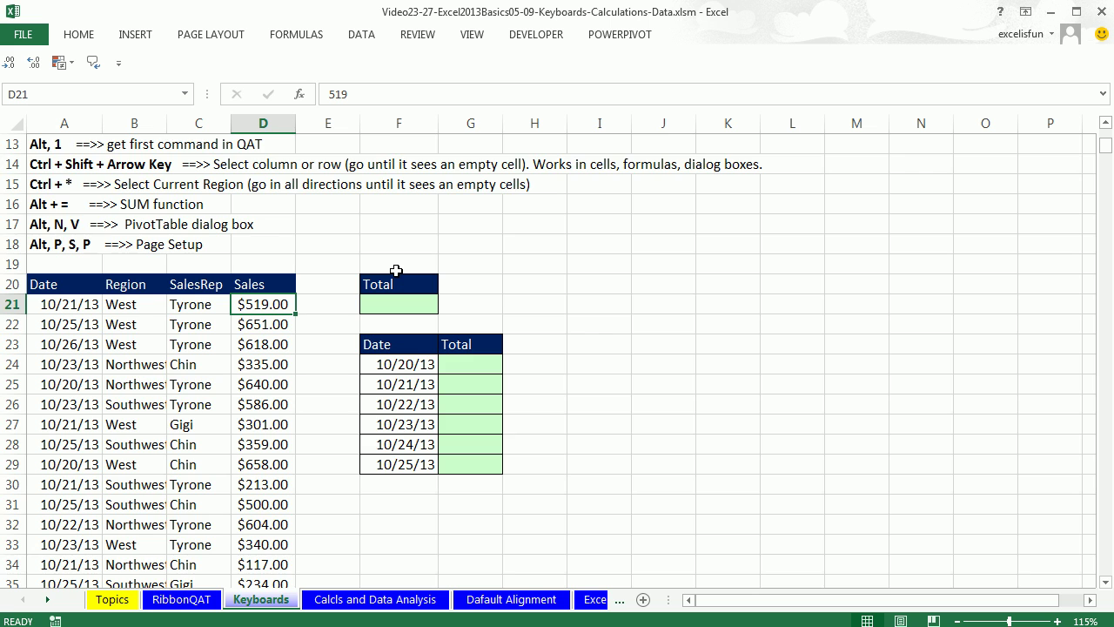
pyautogui.hotkey('ctrl', 'Down')
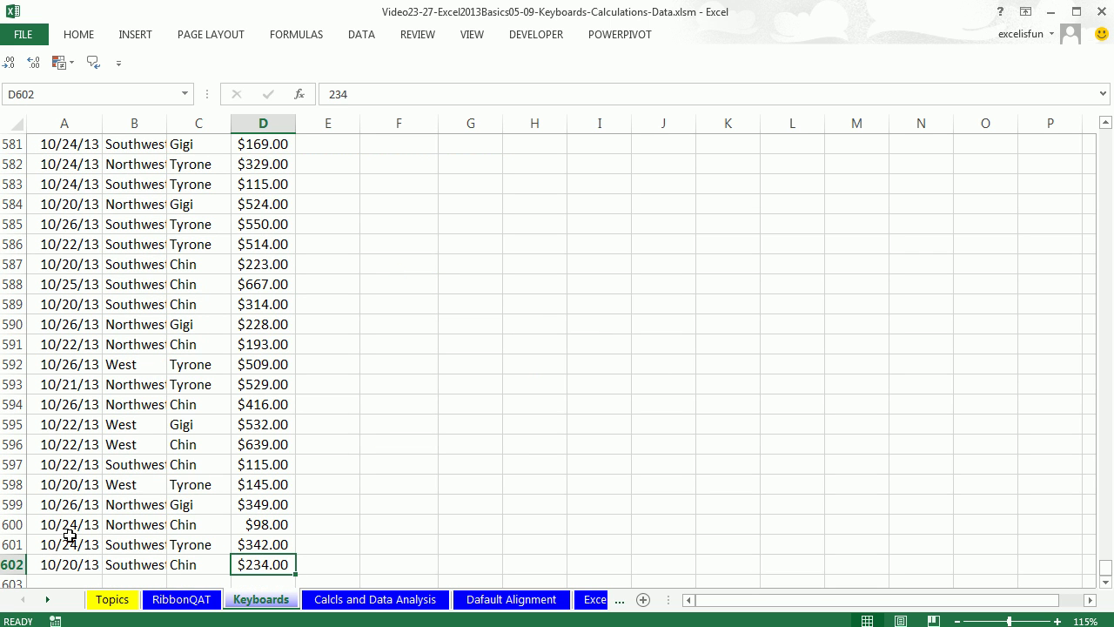
pyautogui.hotkey('ctrl', 'Up')
# - Select all 582 Sales values in D21:D602, totalling $203,018.00
pyautogui.scroll(1, 344, 277)
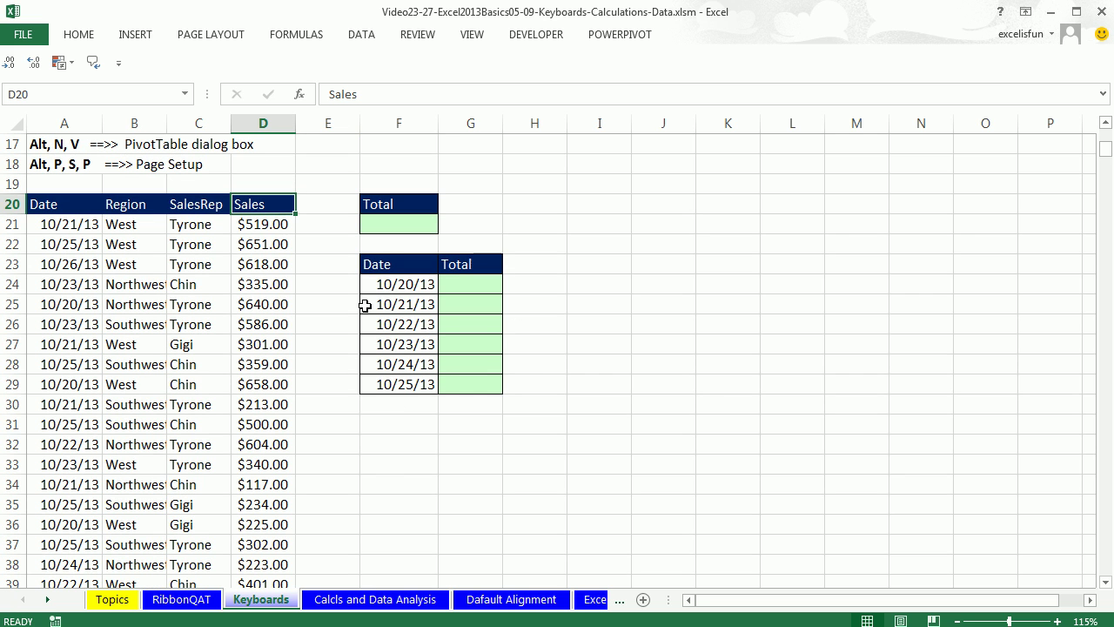
pyautogui.click(272, 225)
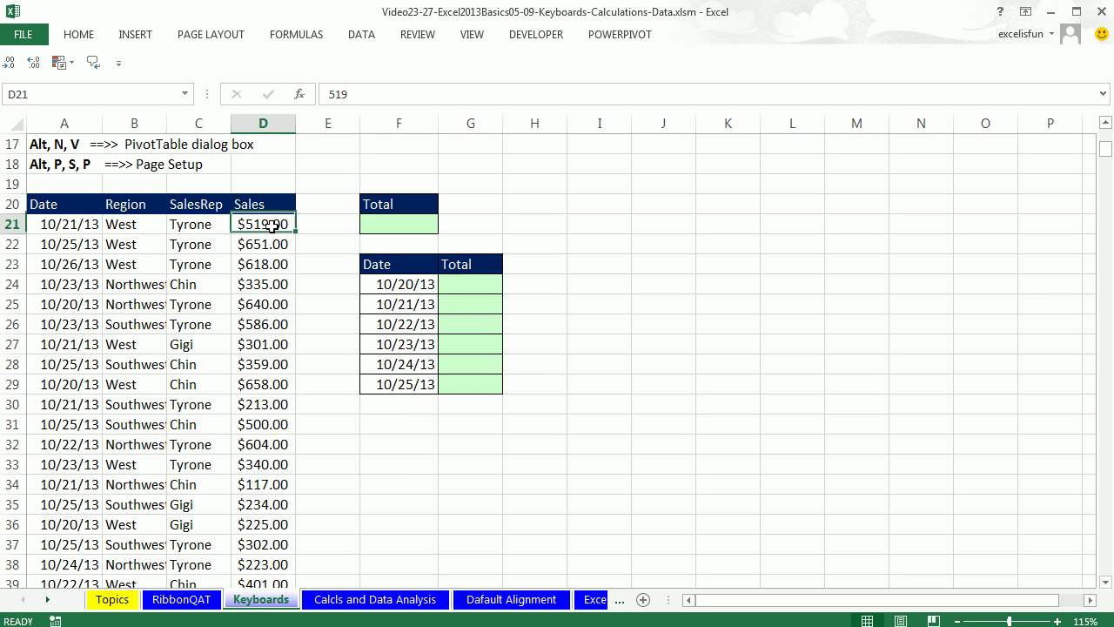
pyautogui.keyDown('shift'); pyautogui.click(273, 345); pyautogui.keyUp('shift')
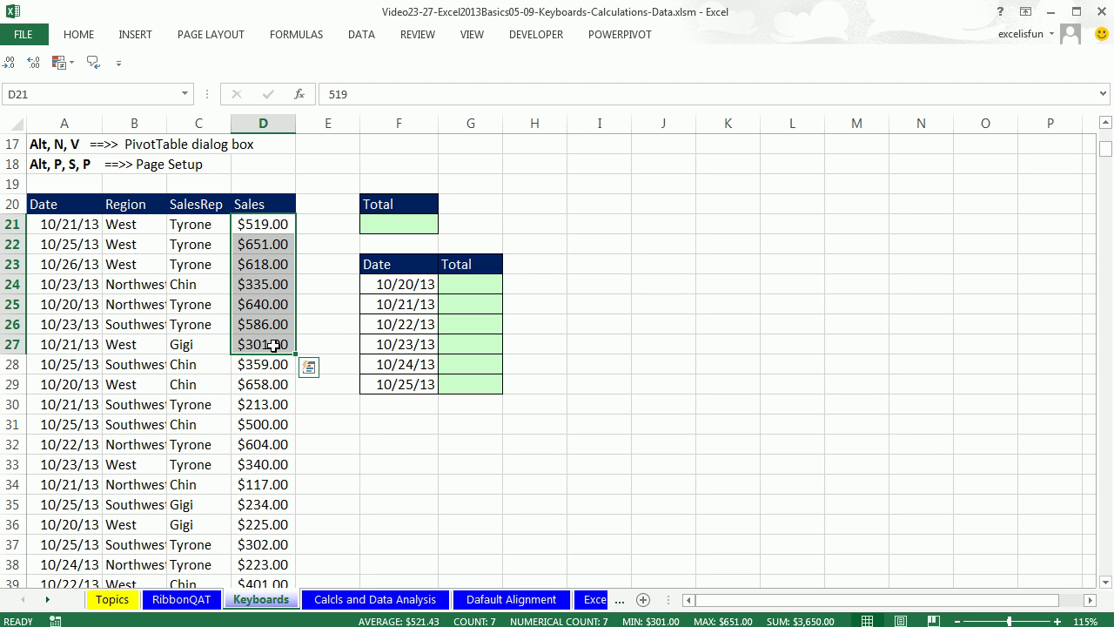
pyautogui.click(261, 225)
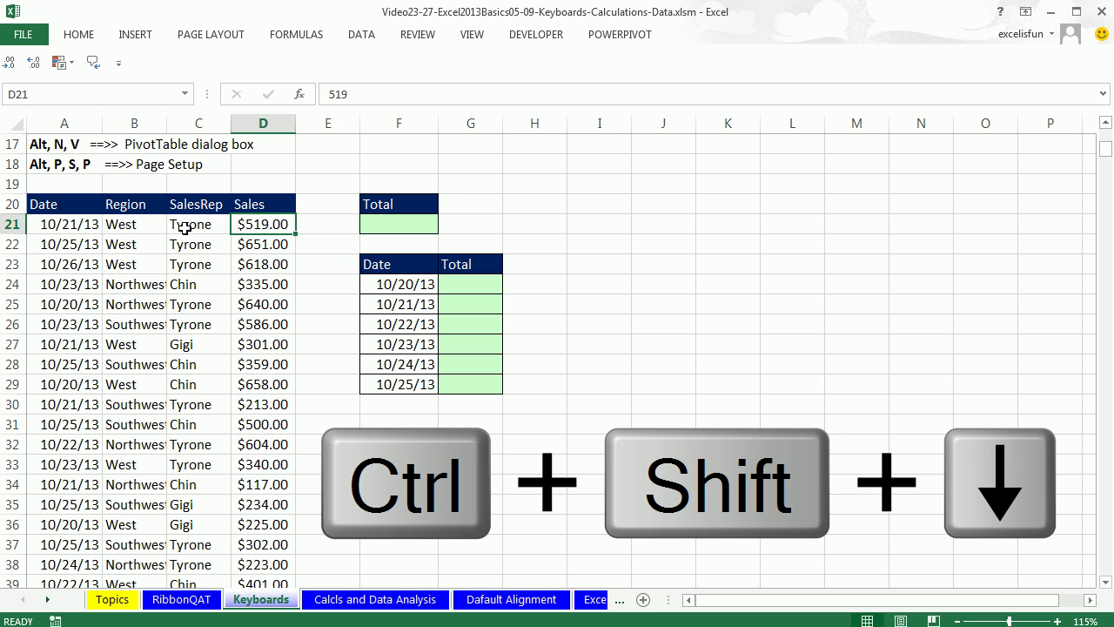
pyautogui.hotkey('ctrl', 'shift', 'Down')
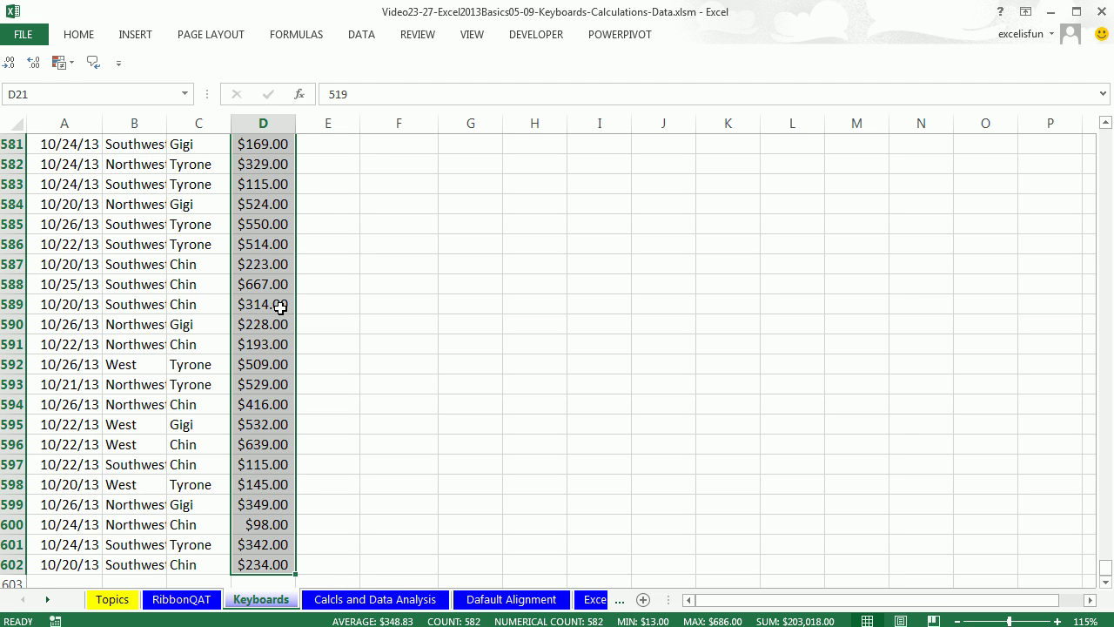
# - Use the Quick Access Toolbar decimal commands until Sales show whole dollars like $519
pyautogui.press('alt')
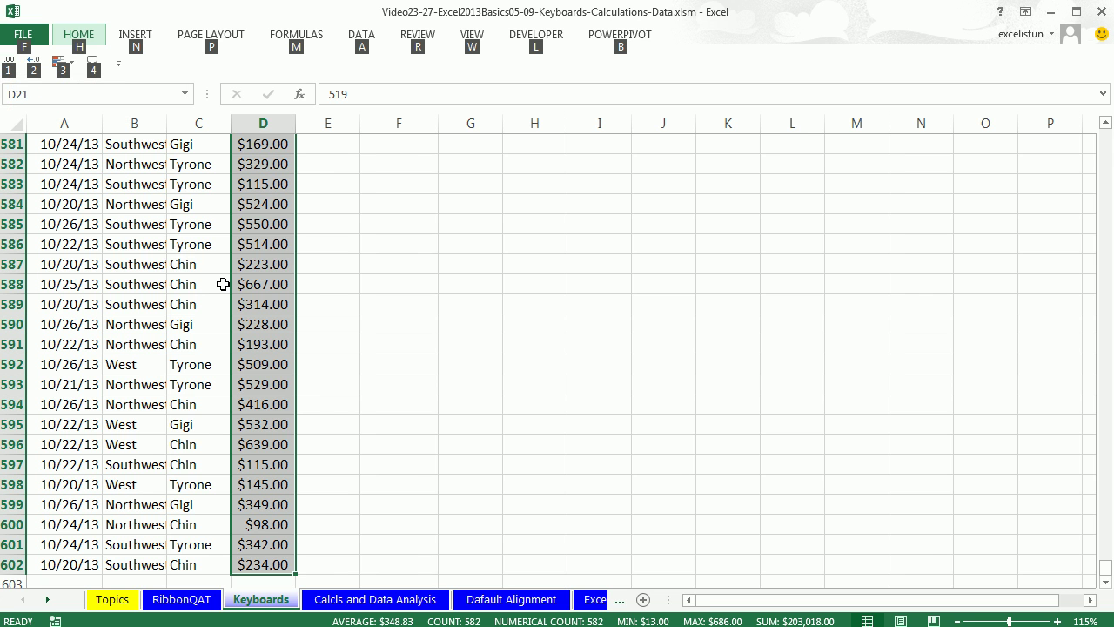
pyautogui.press('1')
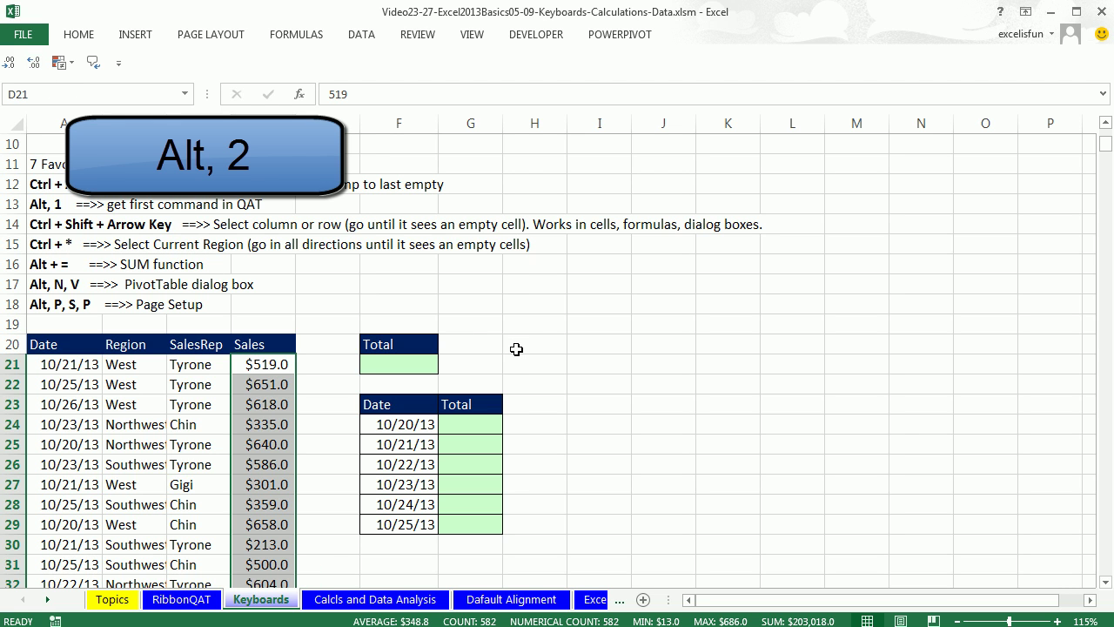
pyautogui.hotkey('alt', '1')
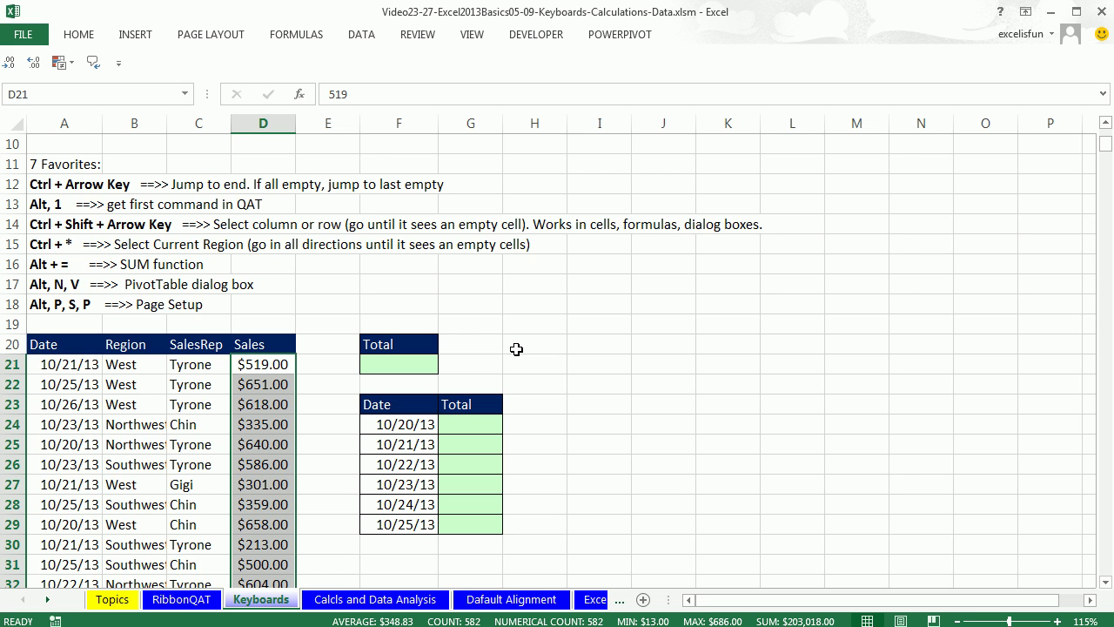
pyautogui.hotkey('alt', '2')
pyautogui.hotkey('alt', '2')
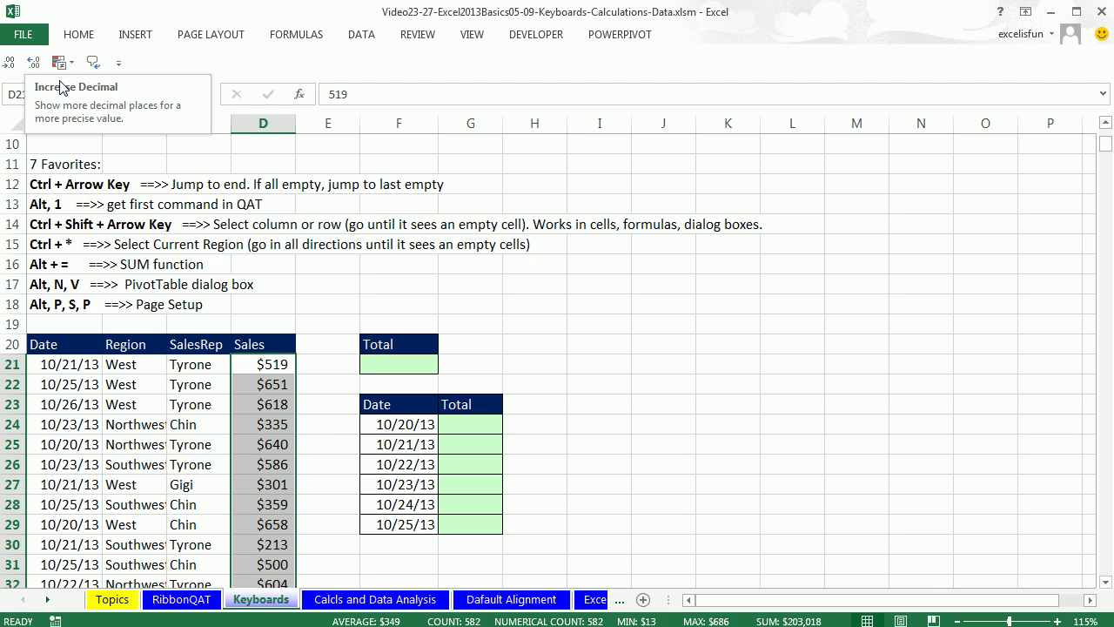
# - Select the table from A20 with Ctrl+* and apply All Borders to every cell
pyautogui.click(254, 363)
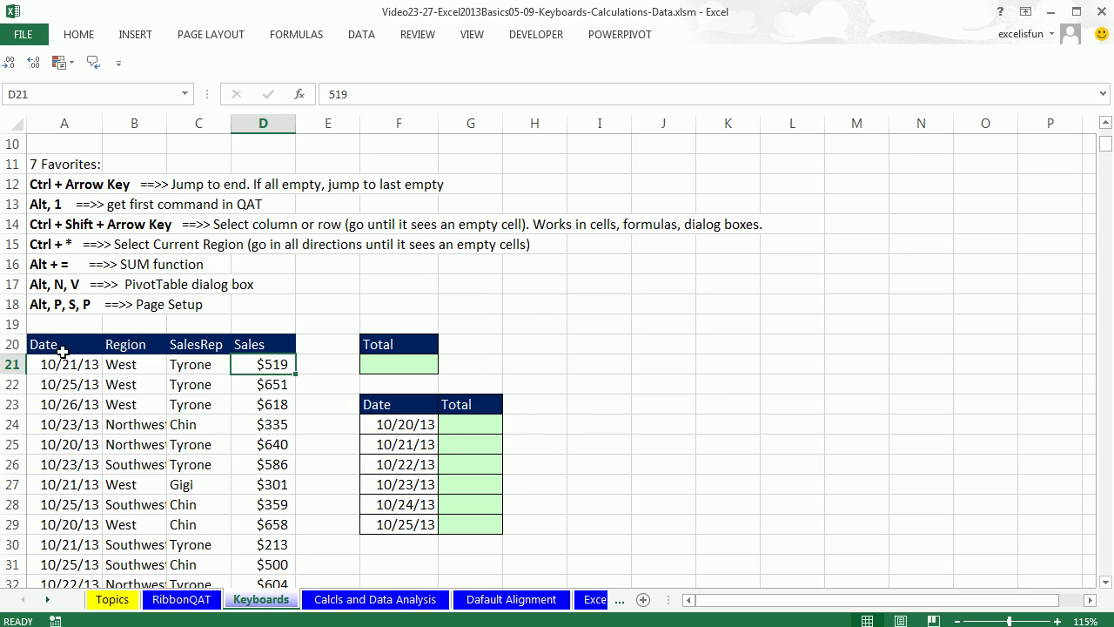
pyautogui.moveTo(61, 348); pyautogui.dragTo(276, 601)
pyautogui.scroll(5, 316, 339)
pyautogui.scroll(1, 317, 338)
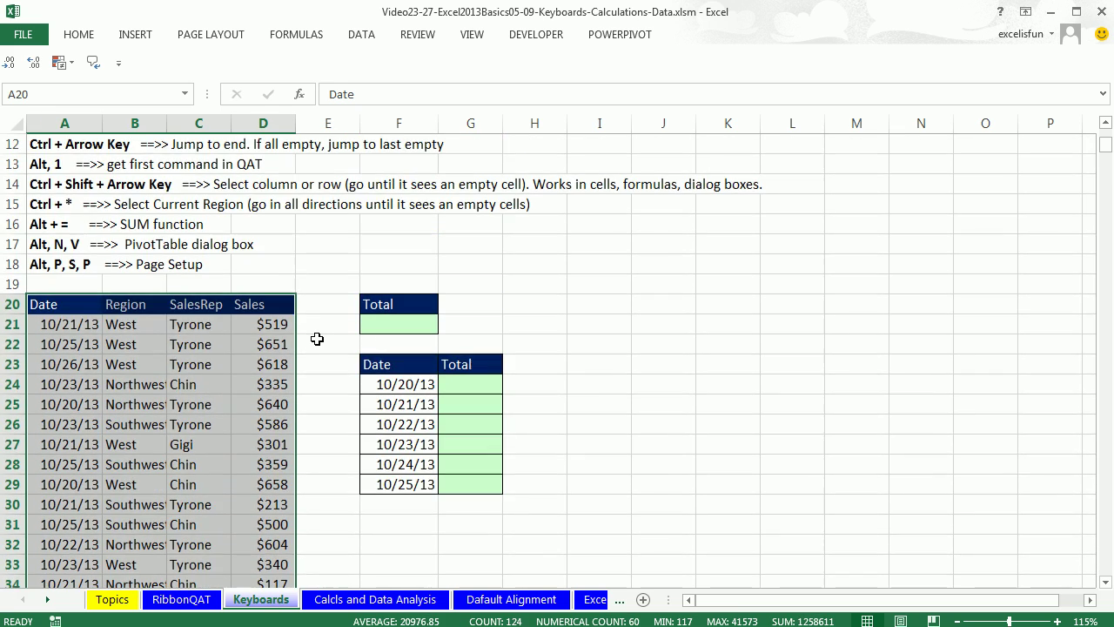
pyautogui.click(96, 310)
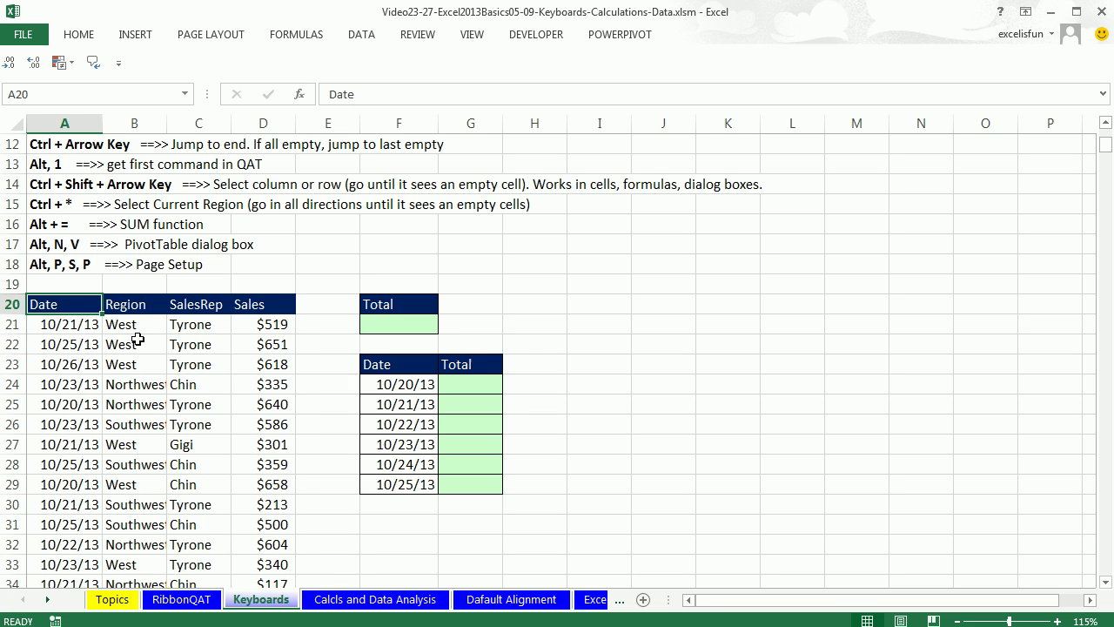
pyautogui.hotkey('ctrl', 'shift', '8')
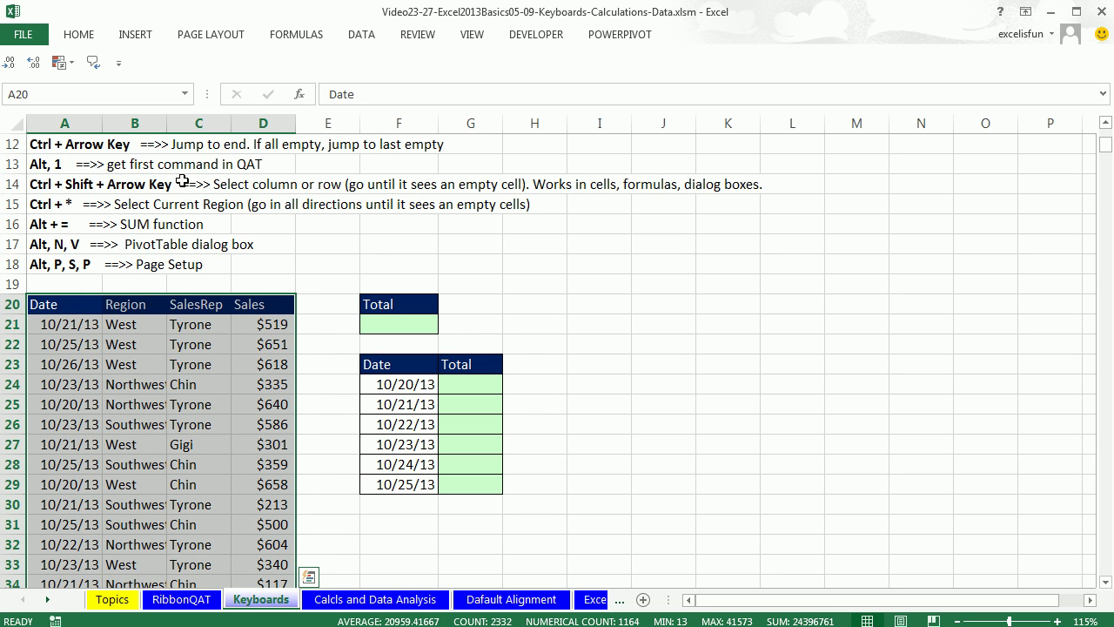
pyautogui.rightClick(210, 303)
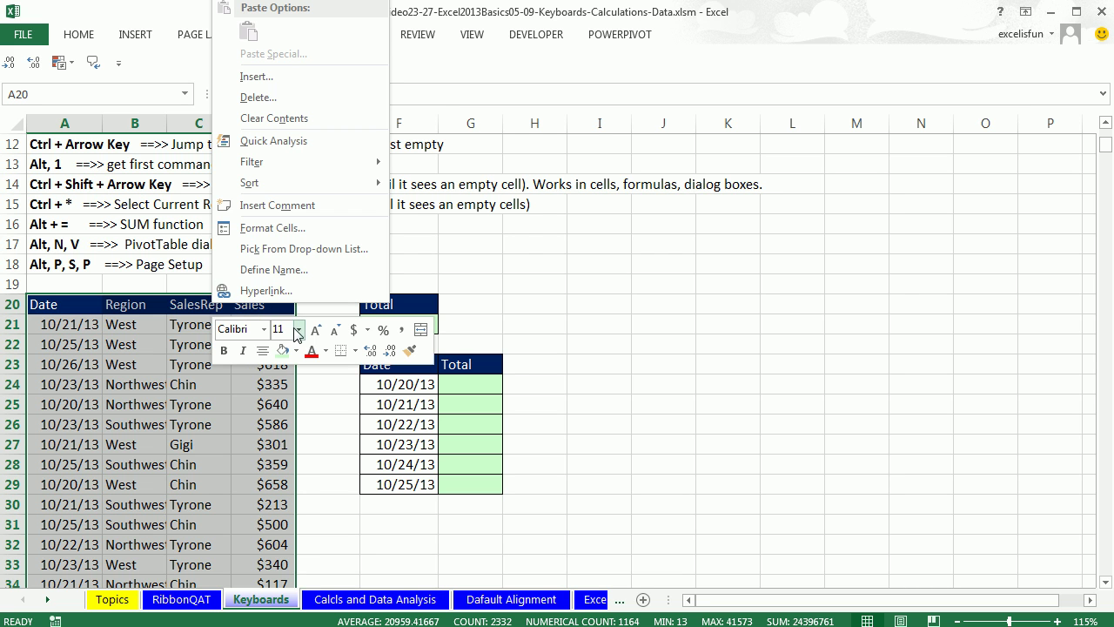
pyautogui.click(354, 349)
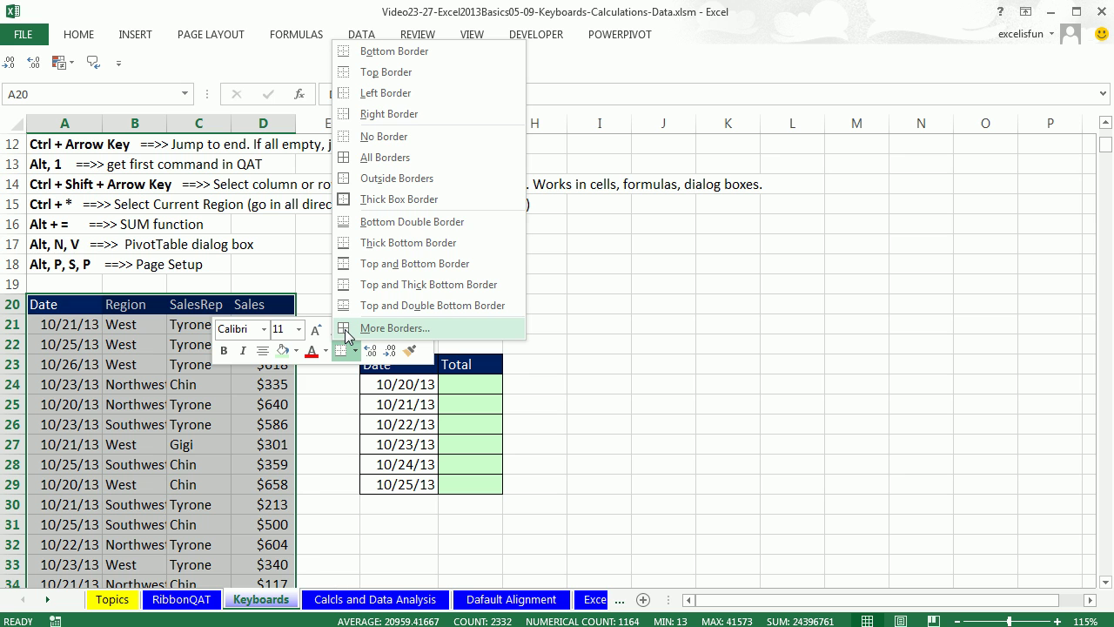
pyautogui.click(375, 162)
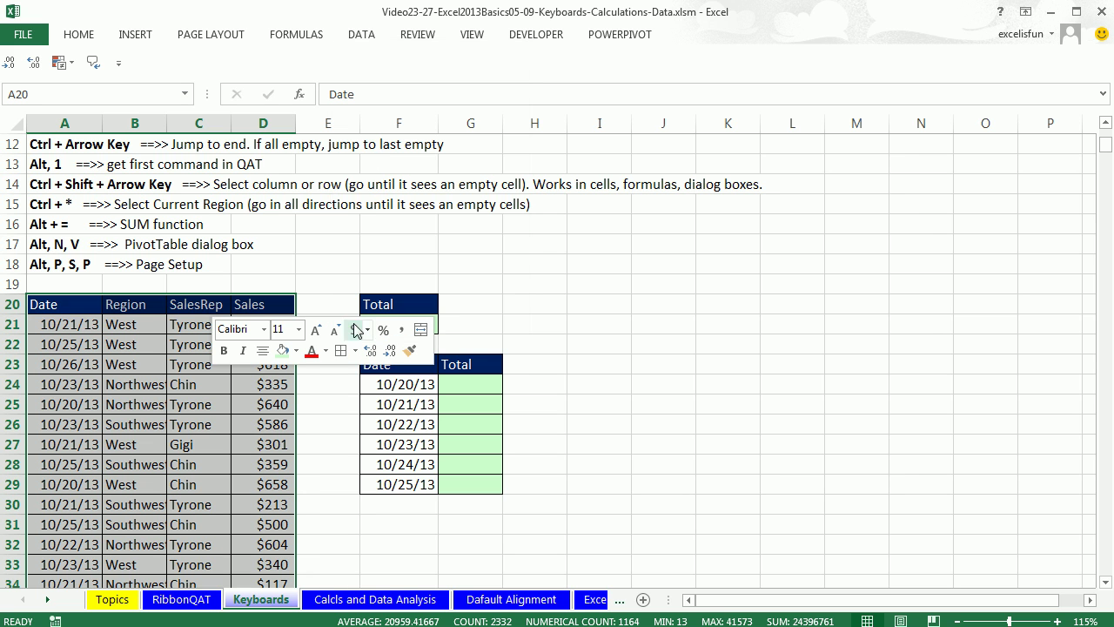
pyautogui.click(256, 399)
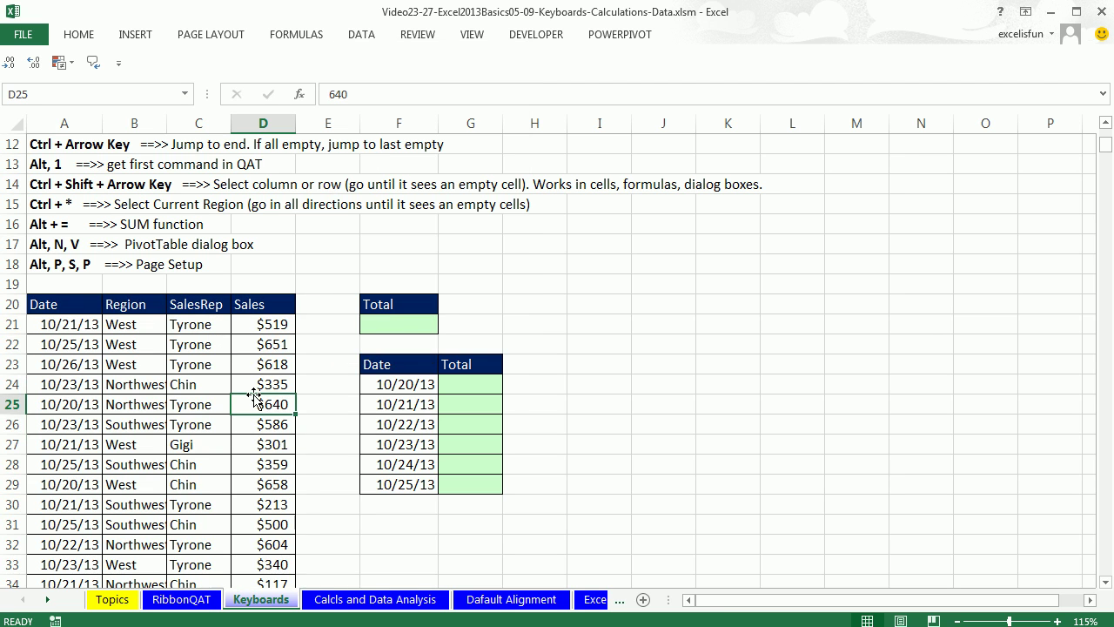
# - Enter =SUM(D21:D602) in F21 with AutoSum (Alt+=), showing $203,018
pyautogui.click(388, 329)
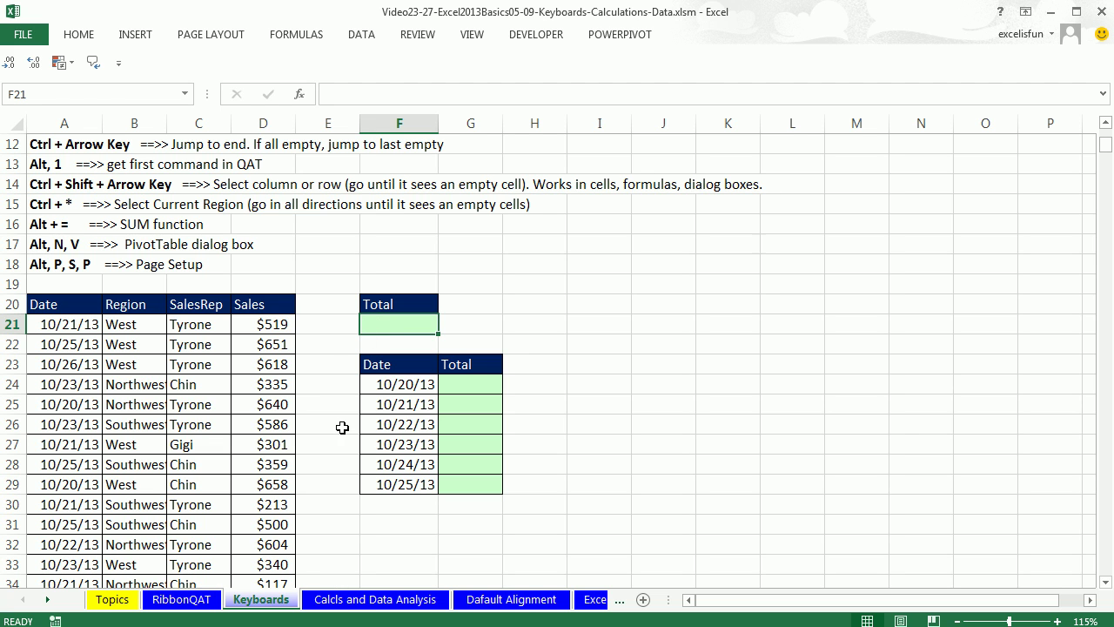
pyautogui.click(80, 35)
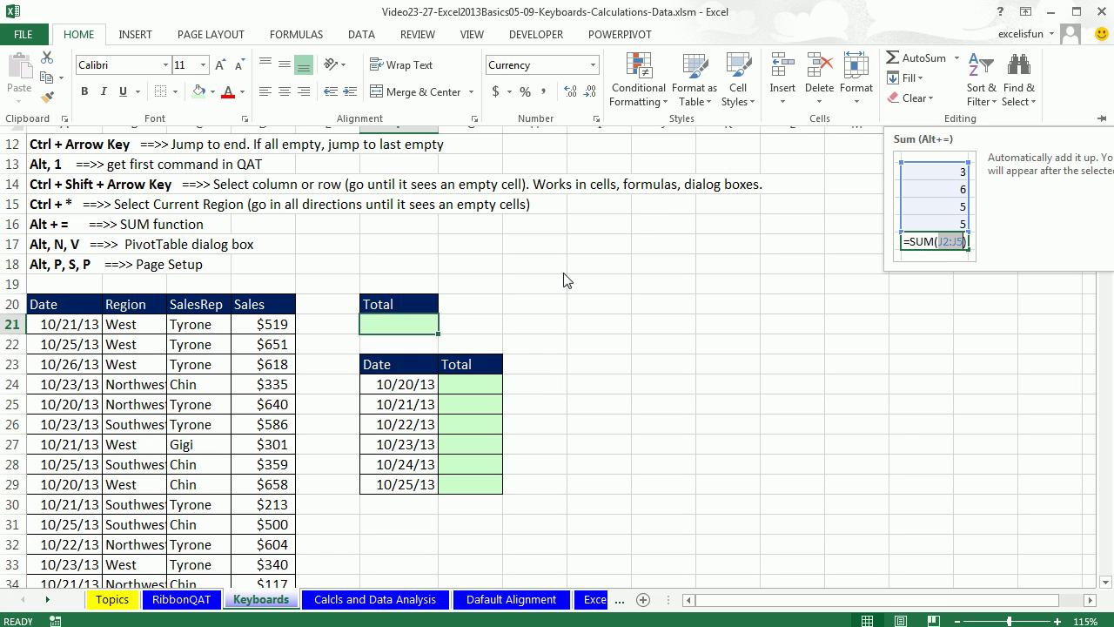
pyautogui.click(396, 324)
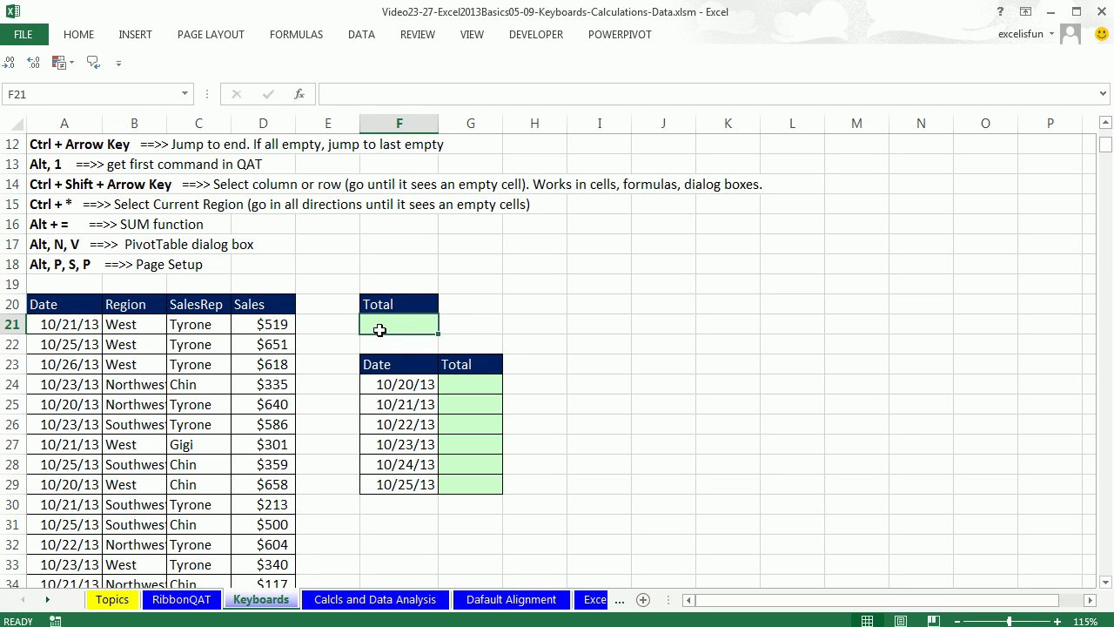
pyautogui.hotkey('alt', '=')
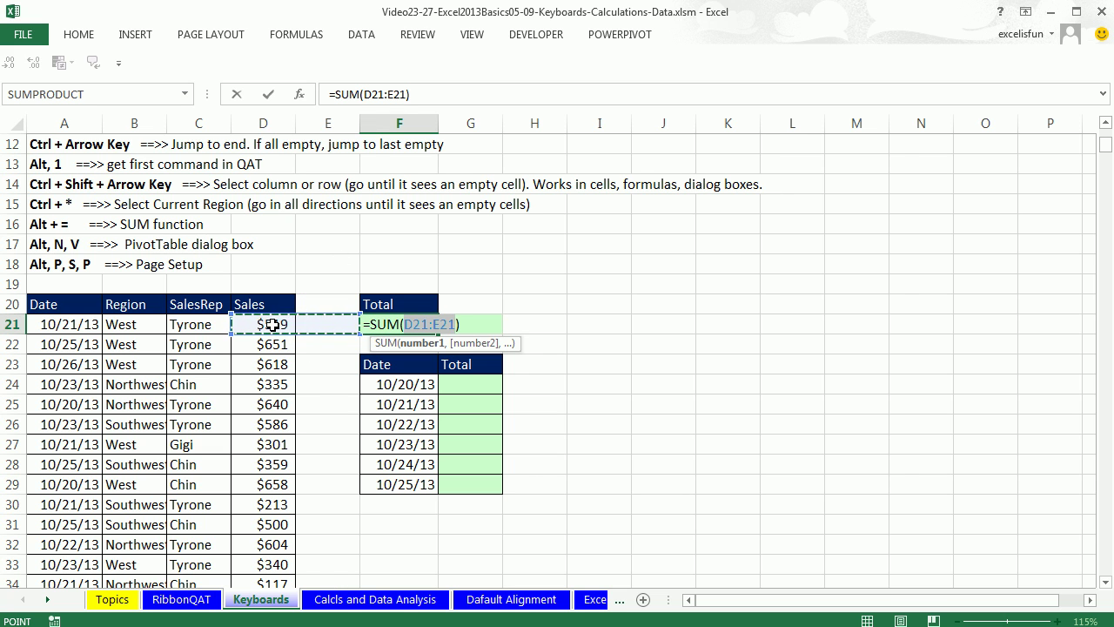
pyautogui.click(271, 324)
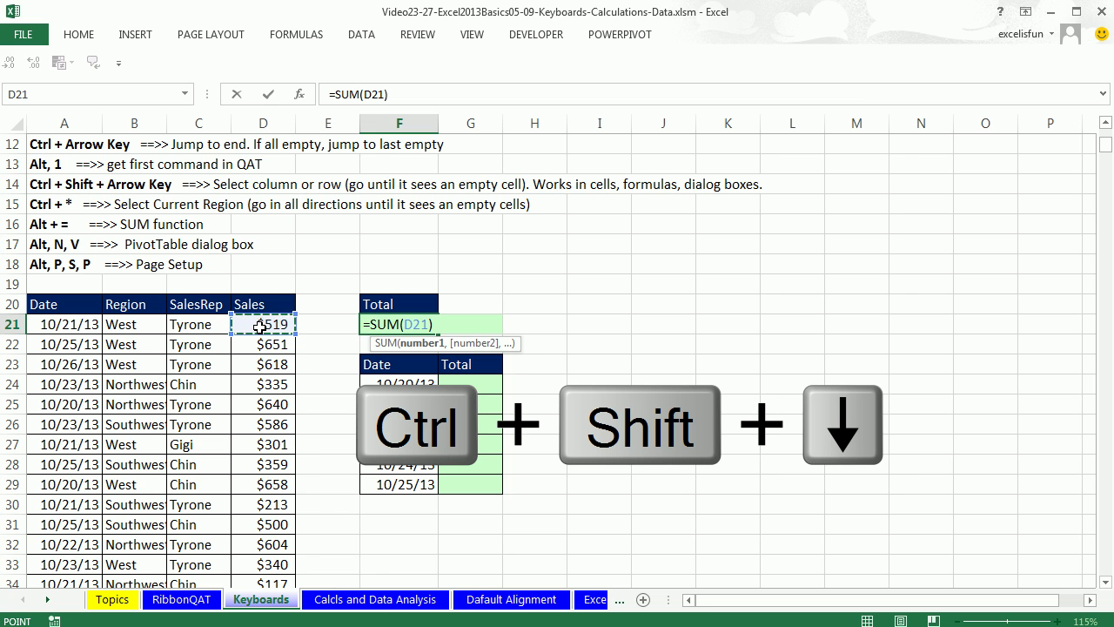
pyautogui.hotkey('ctrl', 'shift', 'Down')
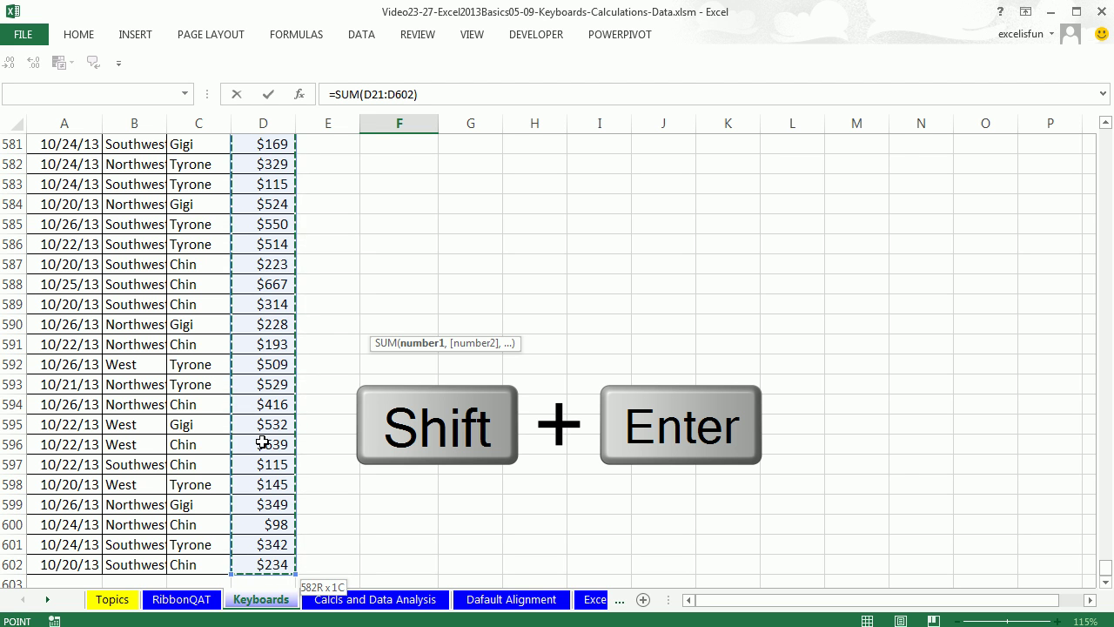
pyautogui.hotkey('shift', 'Return')
# - Check F21's SUM formula range without changing it
pyautogui.scroll(2, 295, 440)
pyautogui.click(411, 285)
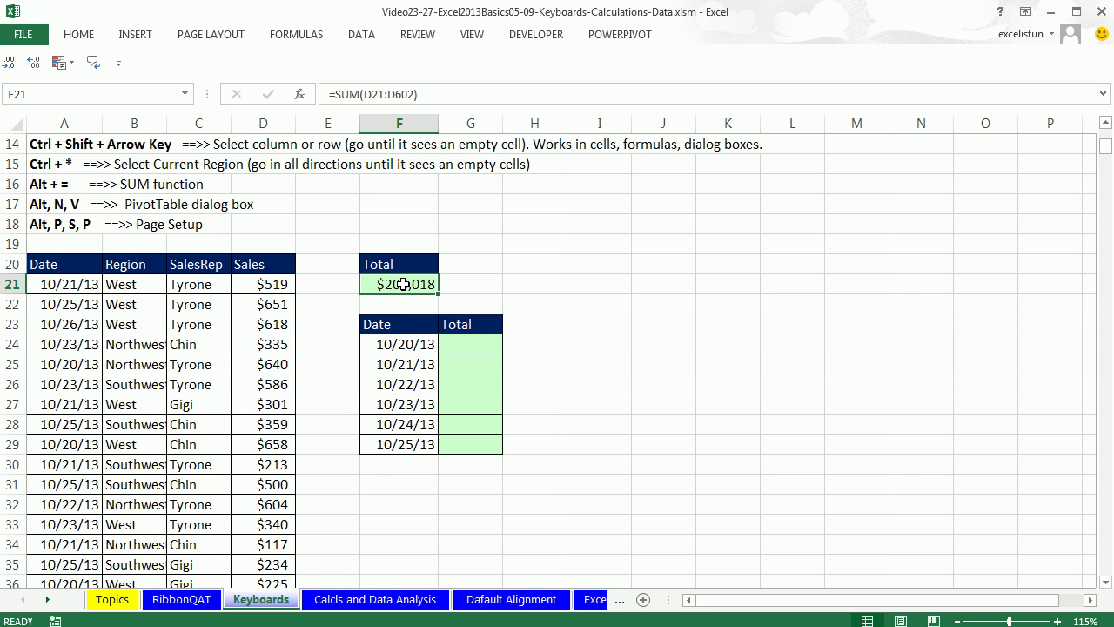
pyautogui.press('F2')
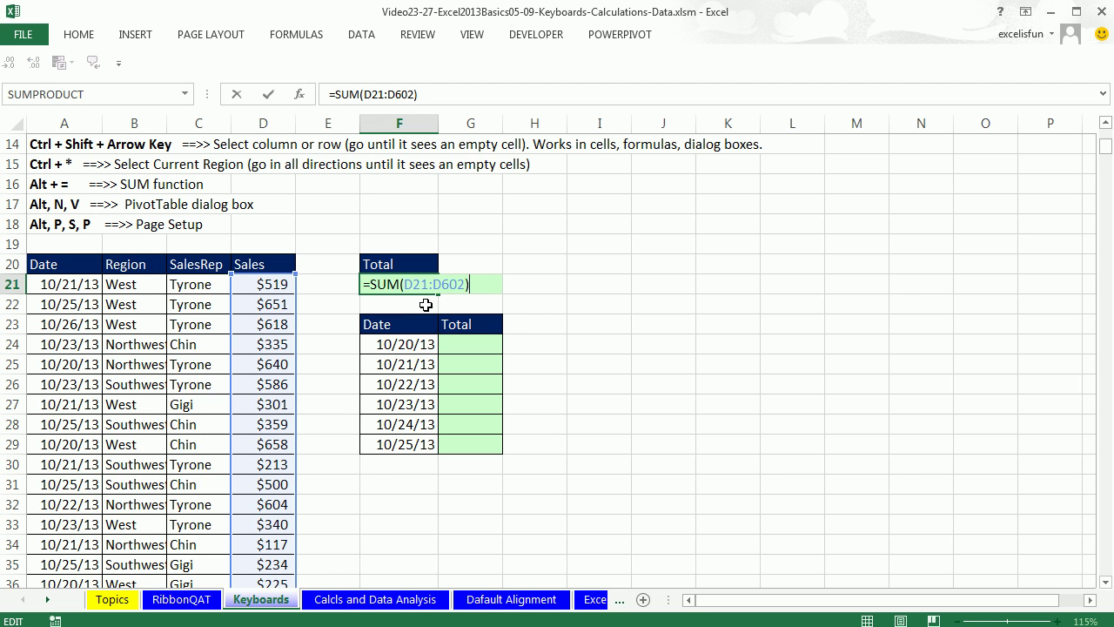
pyautogui.hotkey('ctrl', 'Return')
# - Start a SUMIFS in G24 with the absolute sum range $D$21:$D$602
pyautogui.click(466, 344)
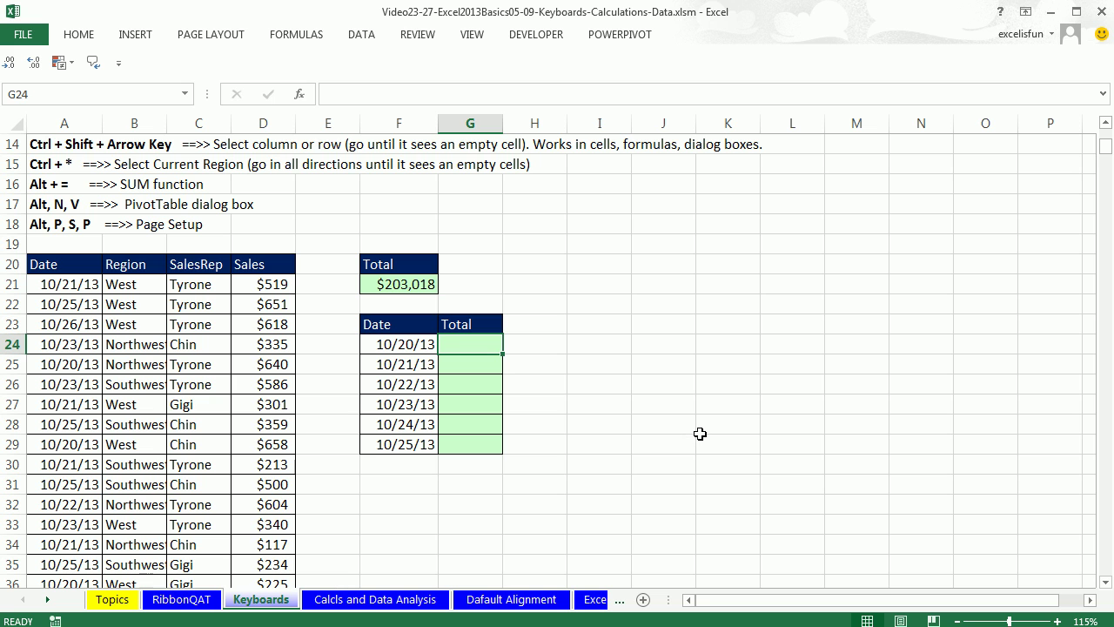
pyautogui.write('=su')
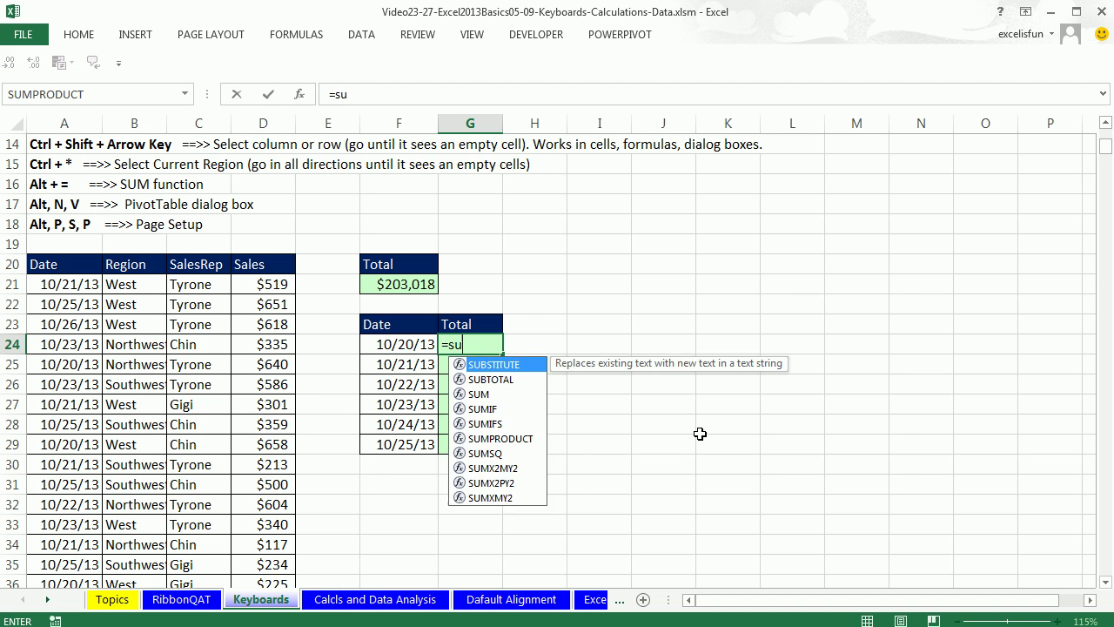
pyautogui.write('mifs')
pyautogui.press('Tab')
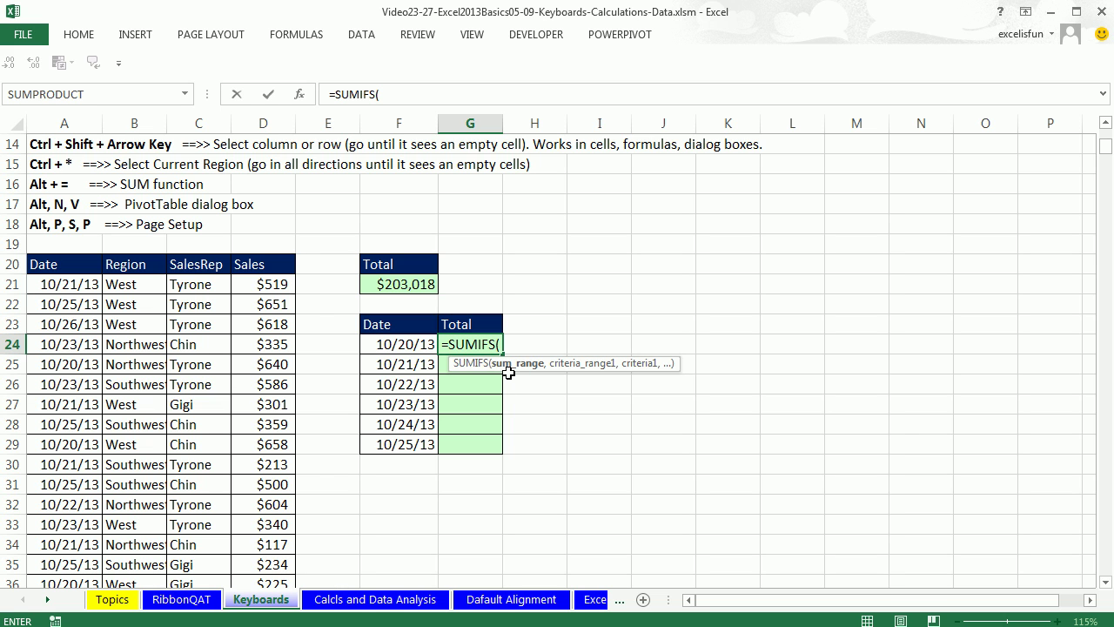
pyautogui.click(269, 284)
pyautogui.hotkey('ctrl', 'shift', 'Down')
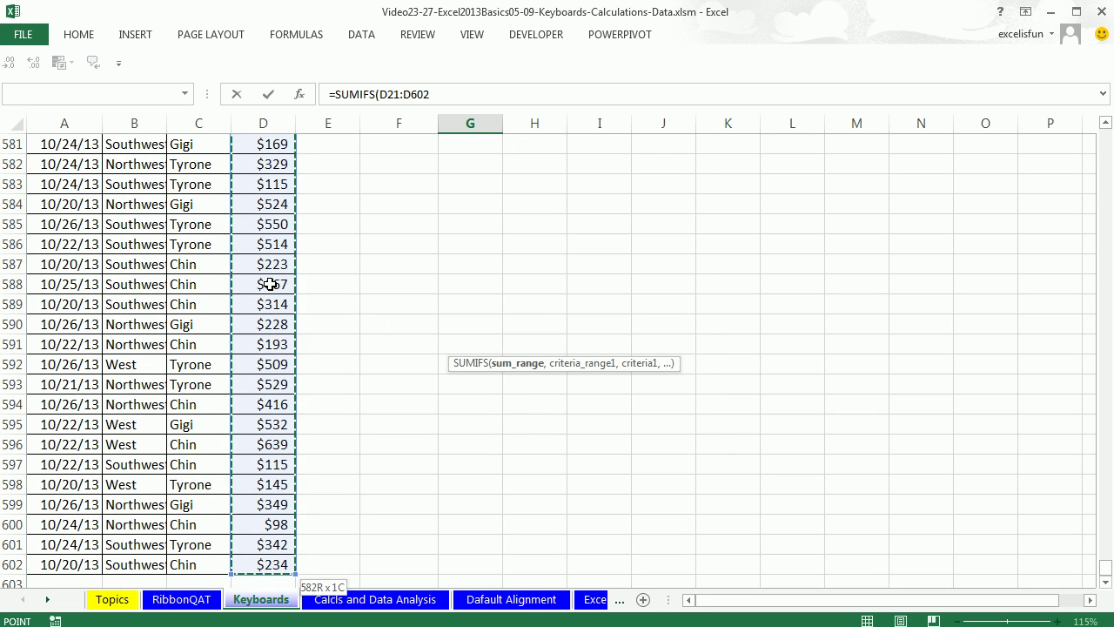
pyautogui.press('F4')
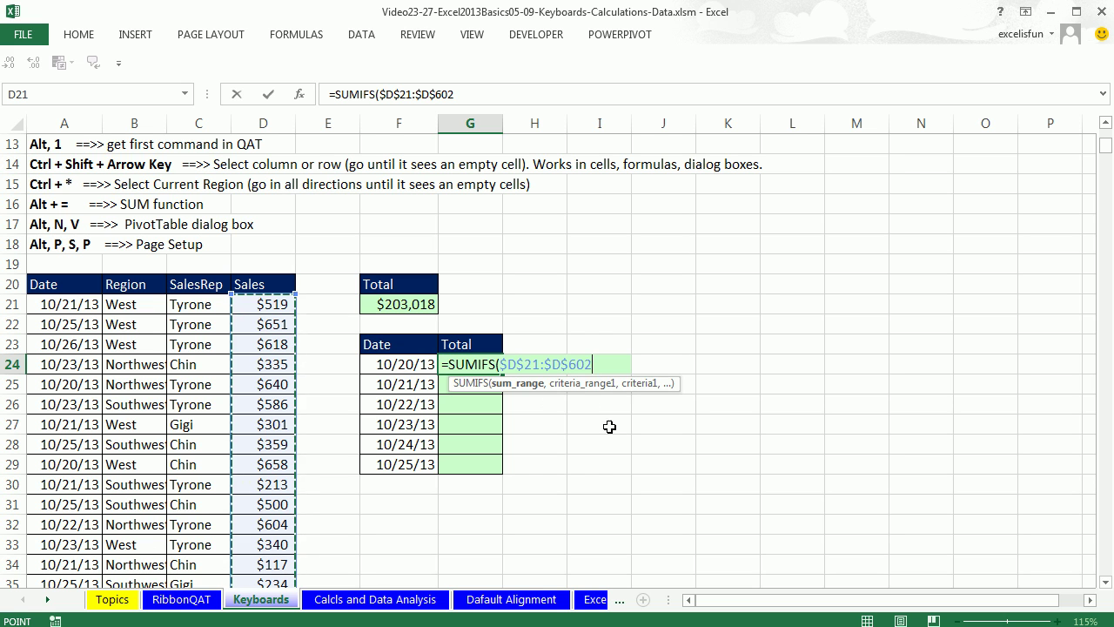
# - Add criteria range $A$21:$A$602 and criterion F24, giving $24,791 for 10/20/13
pyautogui.write(',')
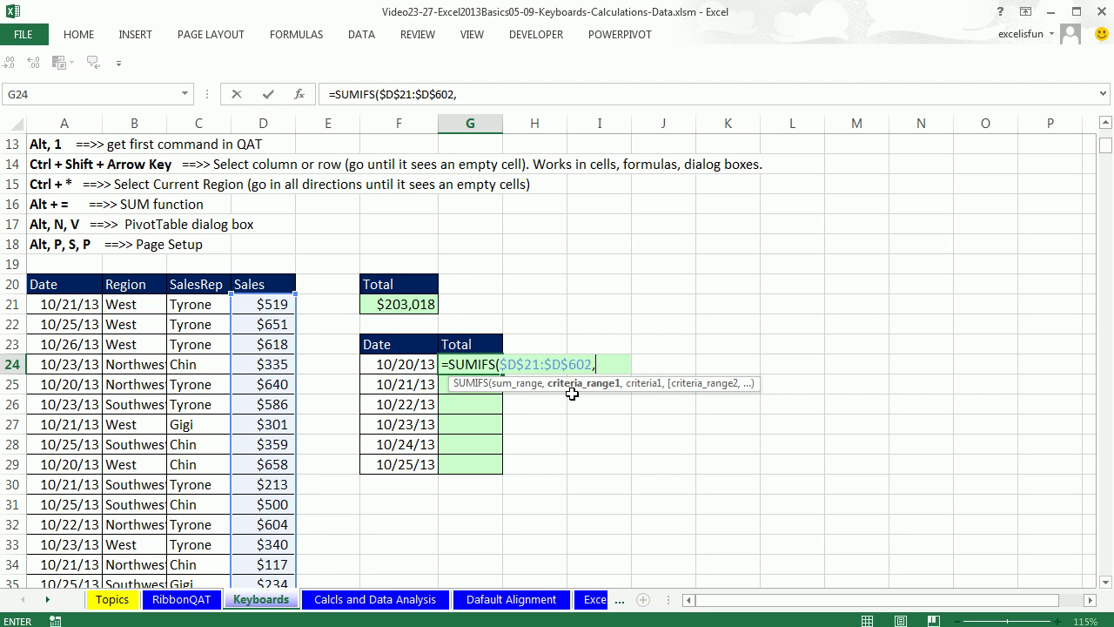
pyautogui.click(77, 304)
pyautogui.hotkey('ctrl', 'shift', 'Down')
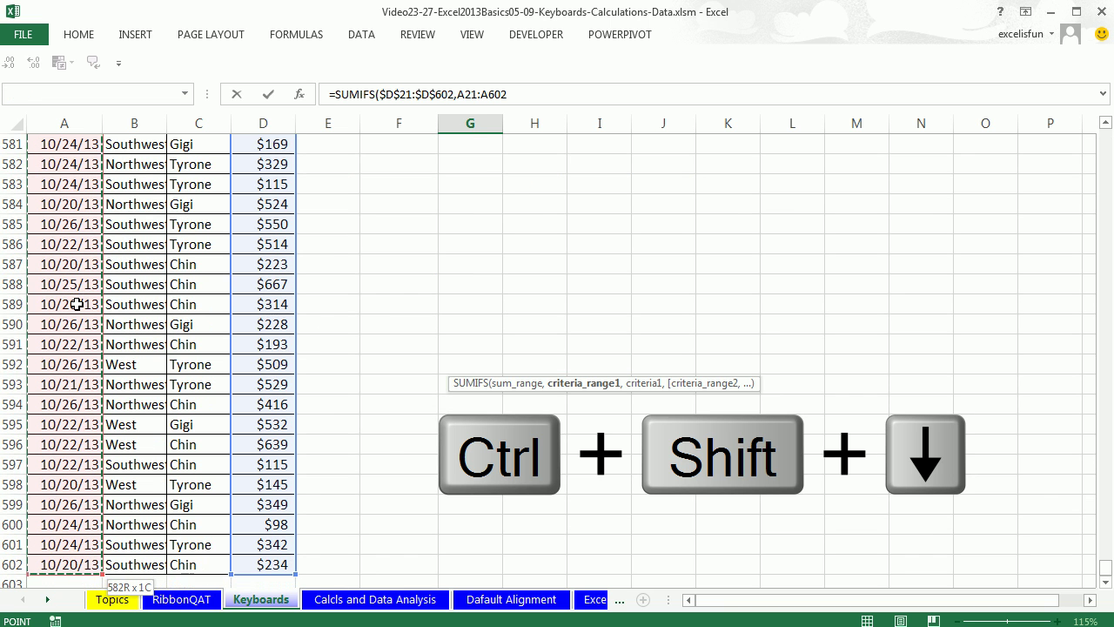
pyautogui.press('F4')
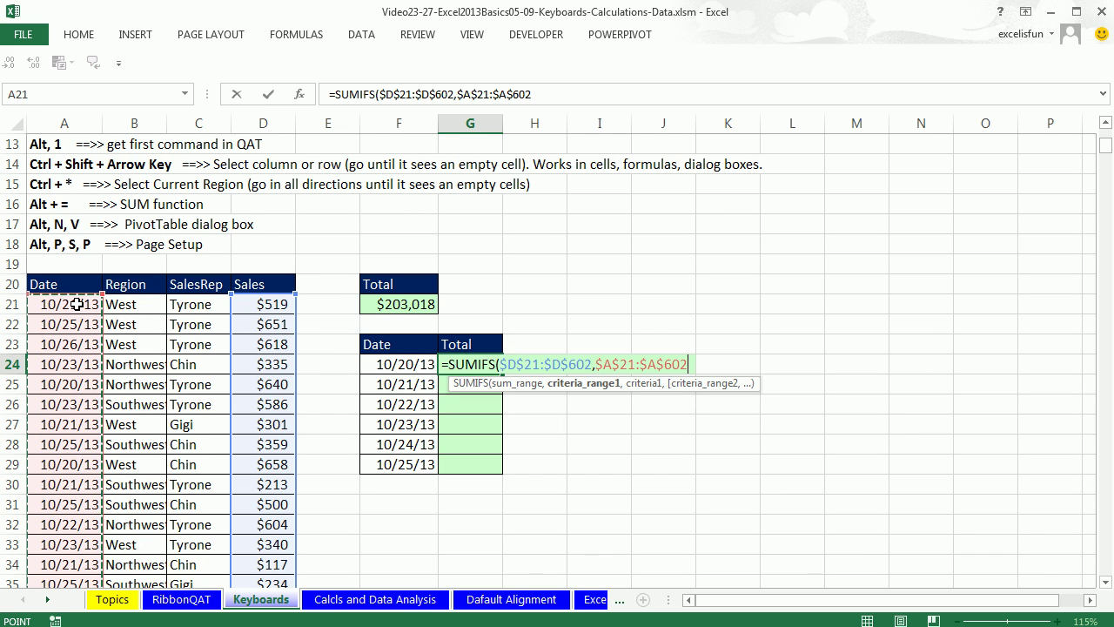
pyautogui.write(',')
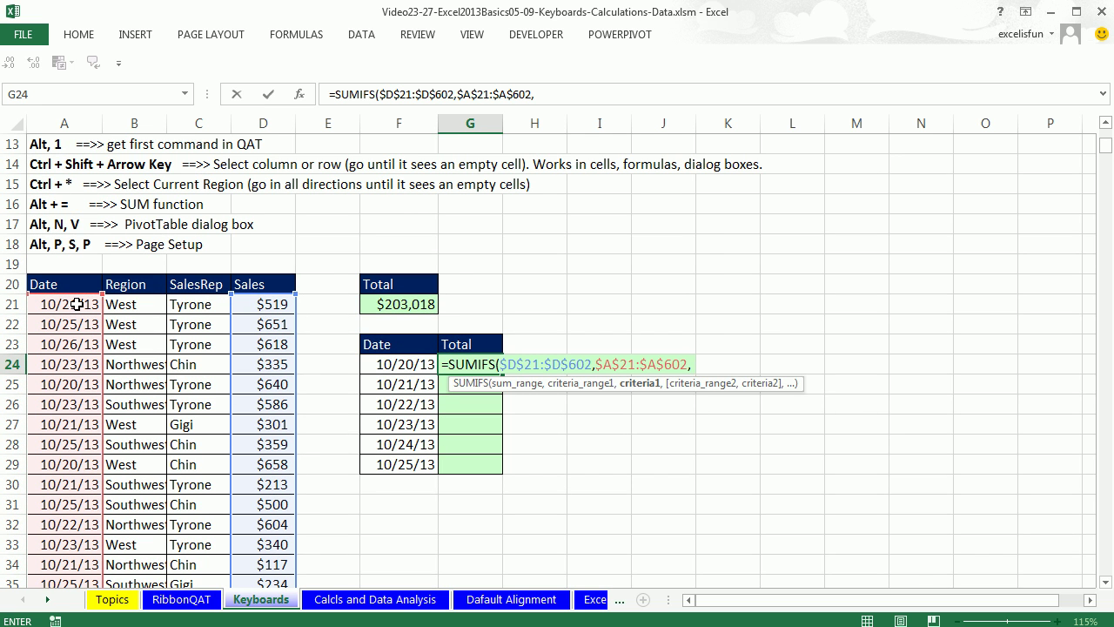
pyautogui.press('Left')
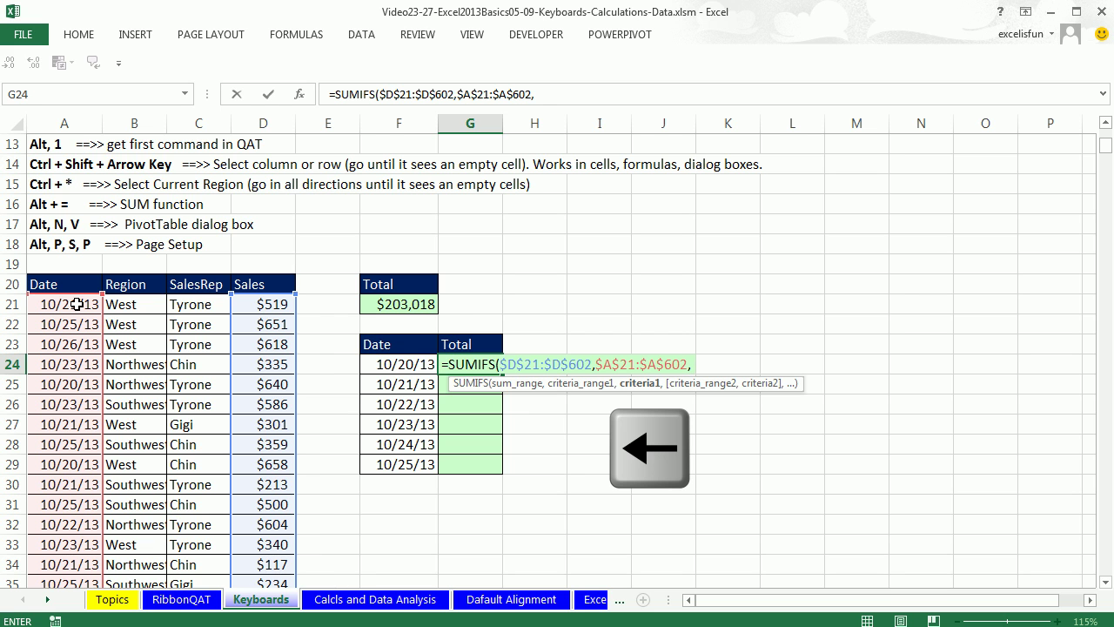
pyautogui.press('Left')
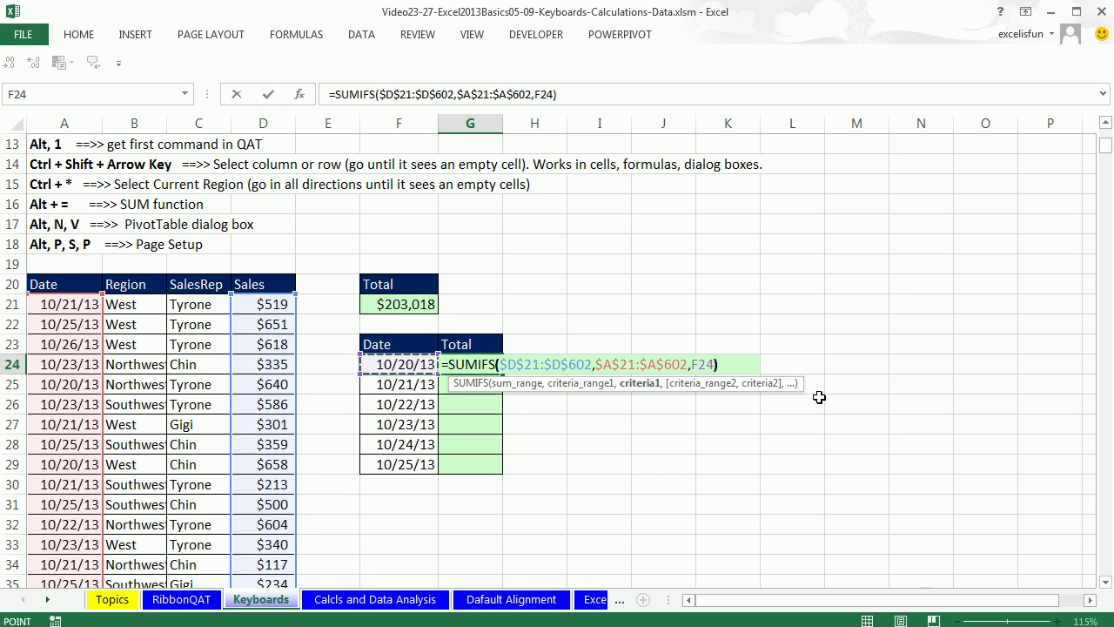
pyautogui.hotkey('ctrl', 'Return')
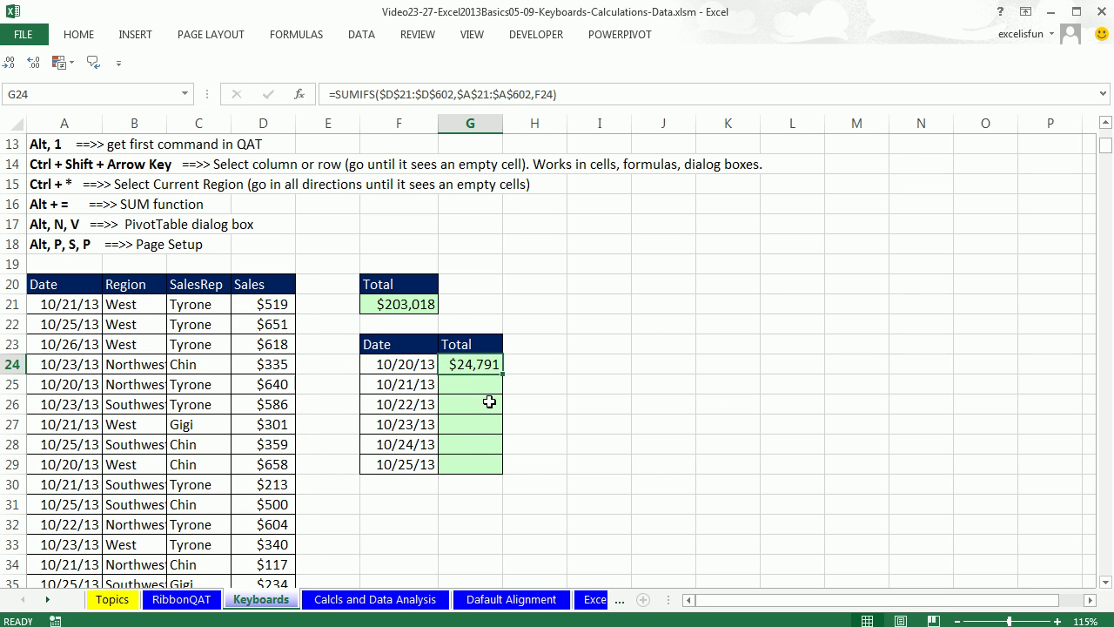
# - Fill the SUMIFS formula down to G29 and check the copied formula
pyautogui.doubleClick(502, 374)
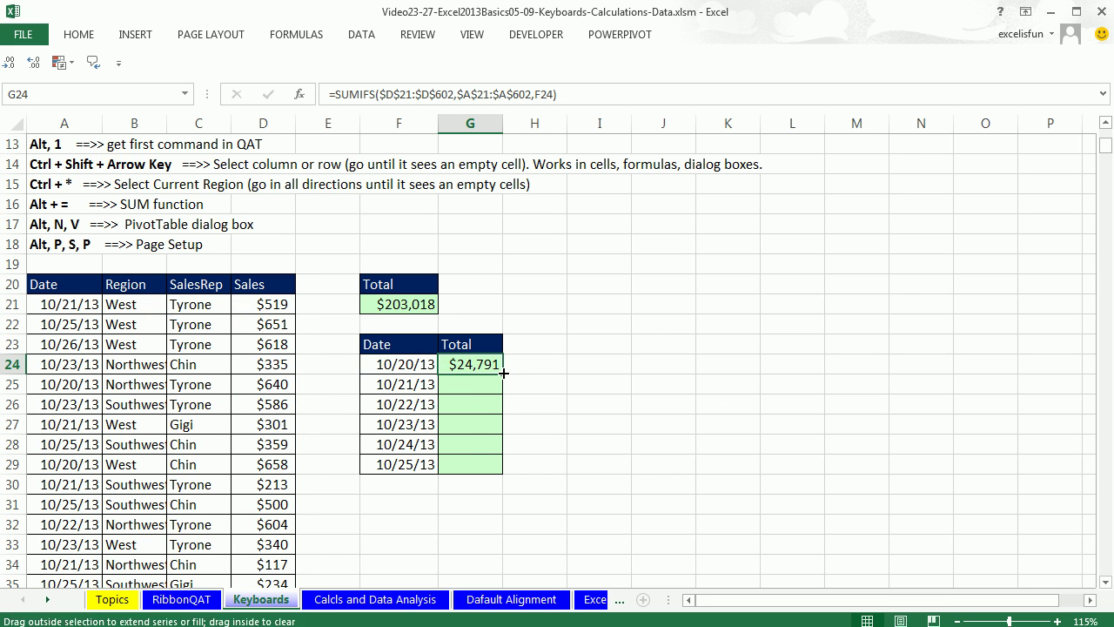
pyautogui.click(472, 467)
pyautogui.press('F2')
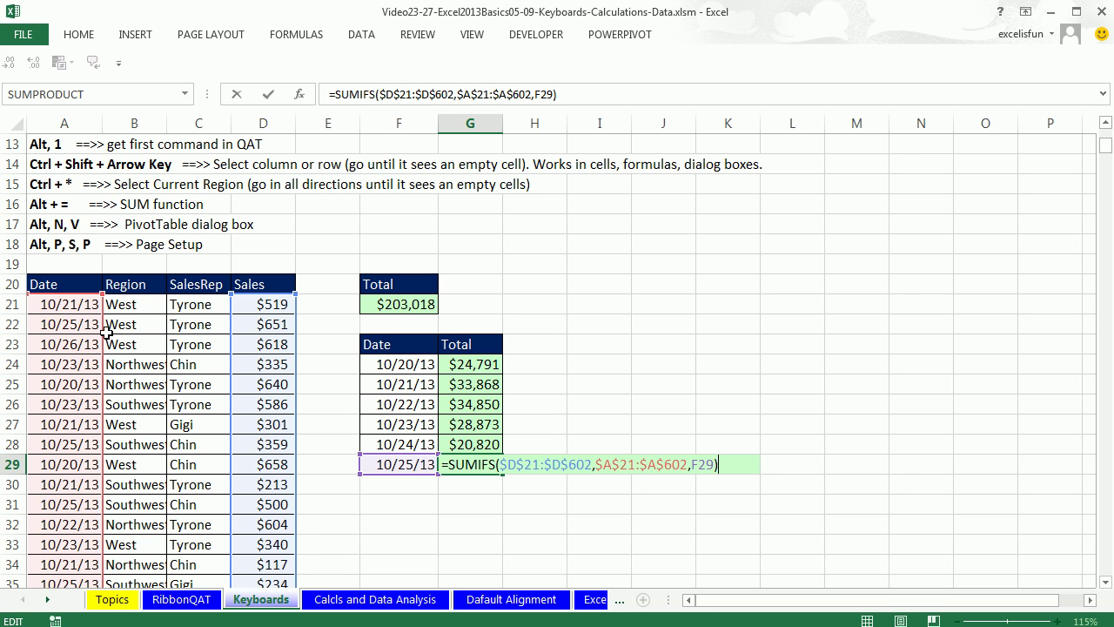
pyautogui.hotkey('ctrl', 'Return')
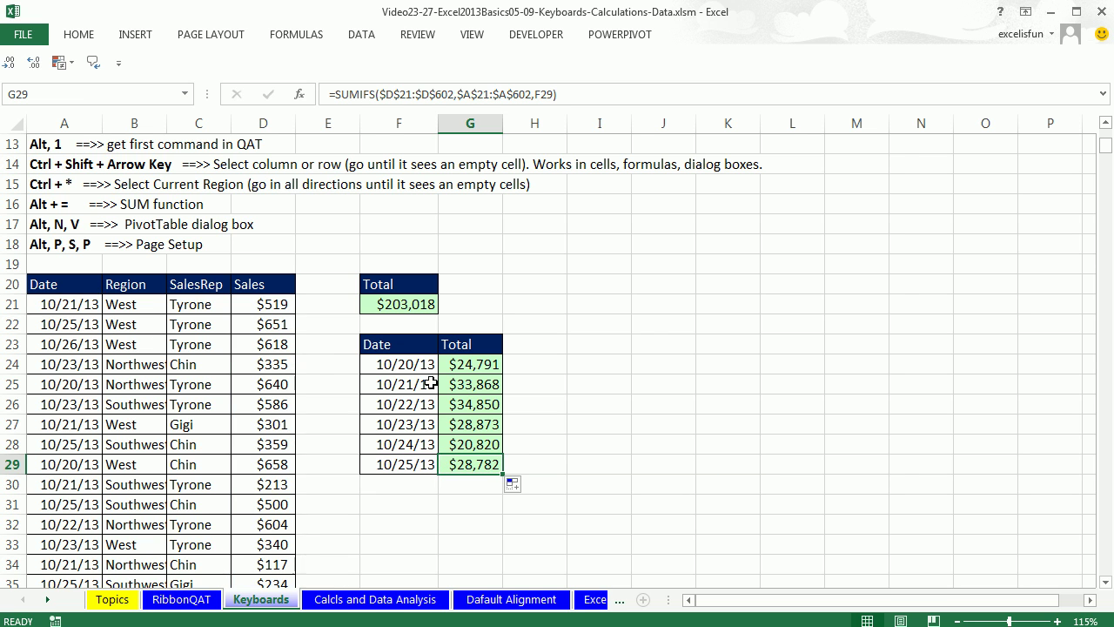
# - Inspect the SUMIFS formula in G24 and the SUM formula in F21 without edits
pyautogui.doubleClick(460, 361)
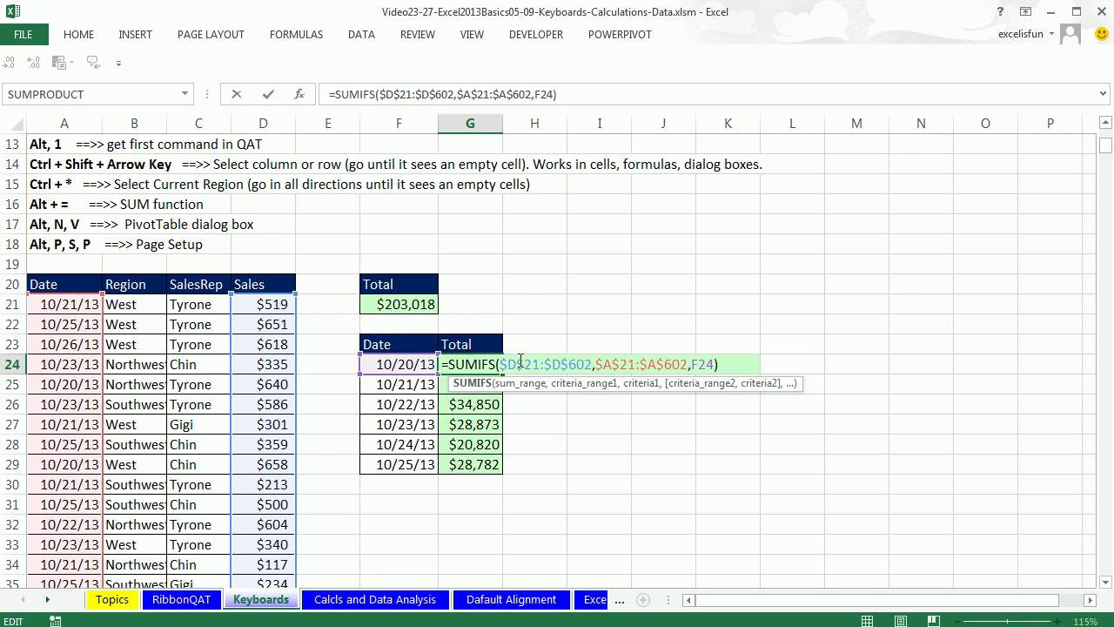
pyautogui.press('Escape')
pyautogui.click(399, 304)
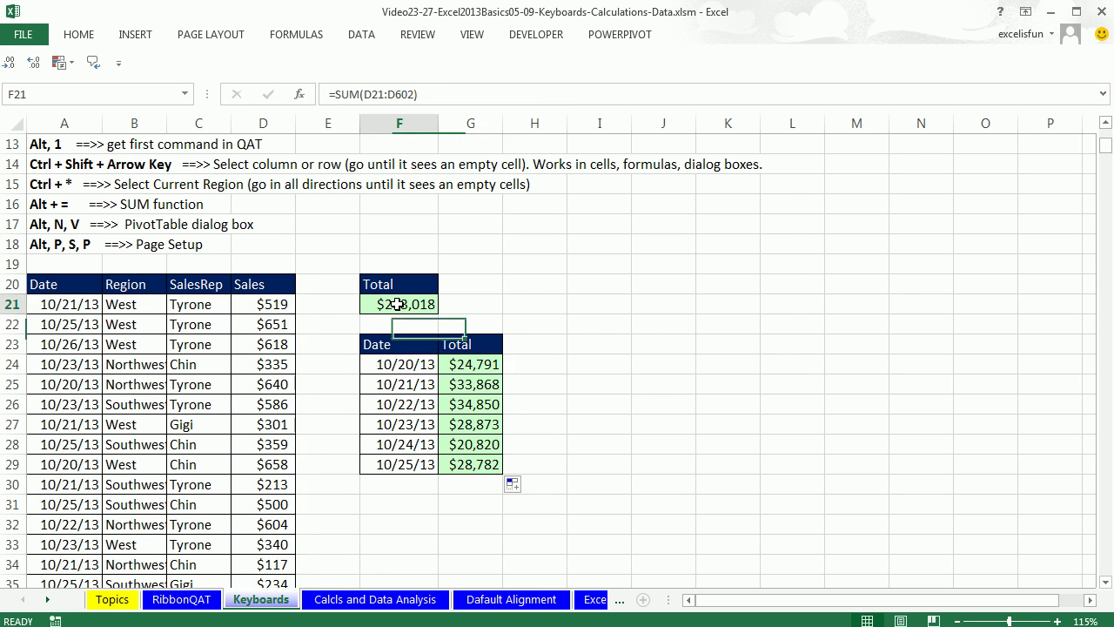
pyautogui.doubleClick(399, 304)
pyautogui.press('Escape')
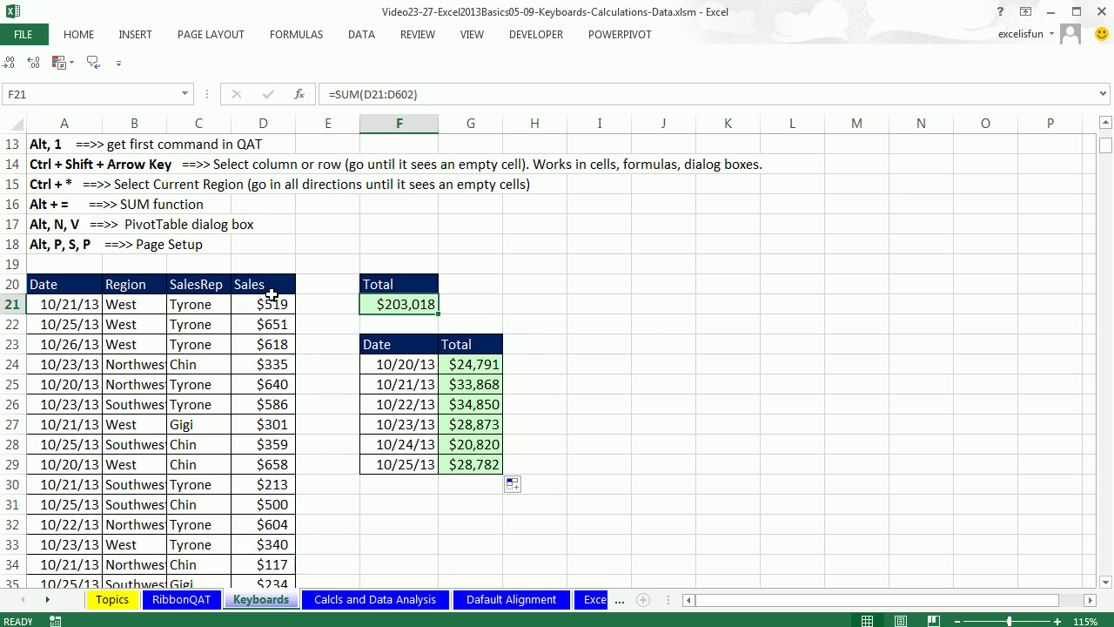
# - From a cell in the sales data, open Create PivotTable with Alt, N, V, then cancel
pyautogui.click(186, 328)
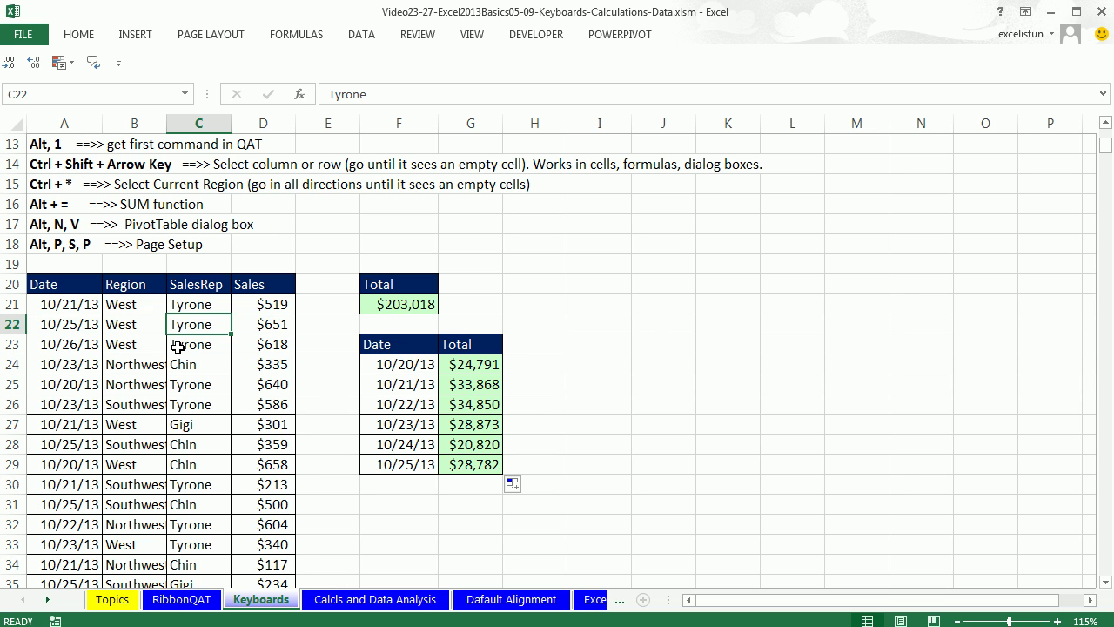
pyautogui.click(131, 35)
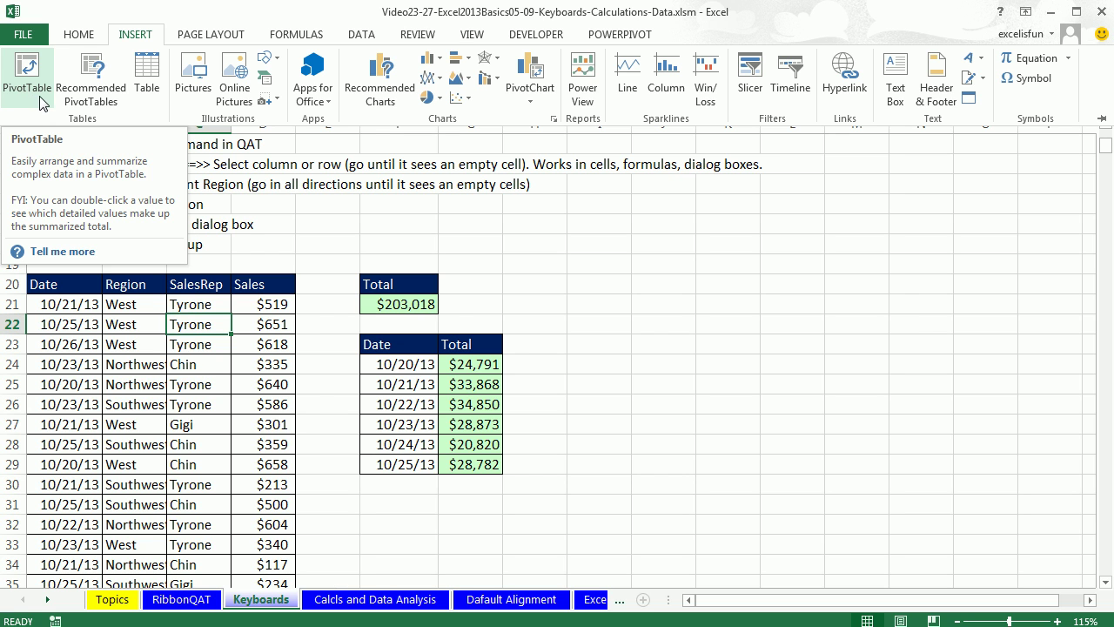
pyautogui.press('Escape')
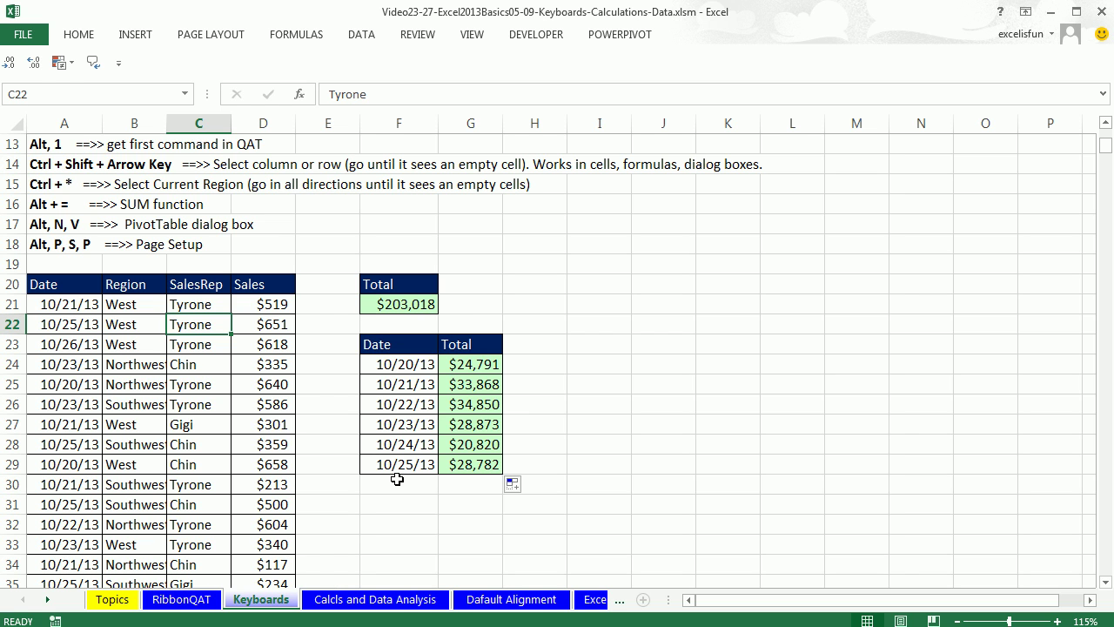
pyautogui.press('alt')
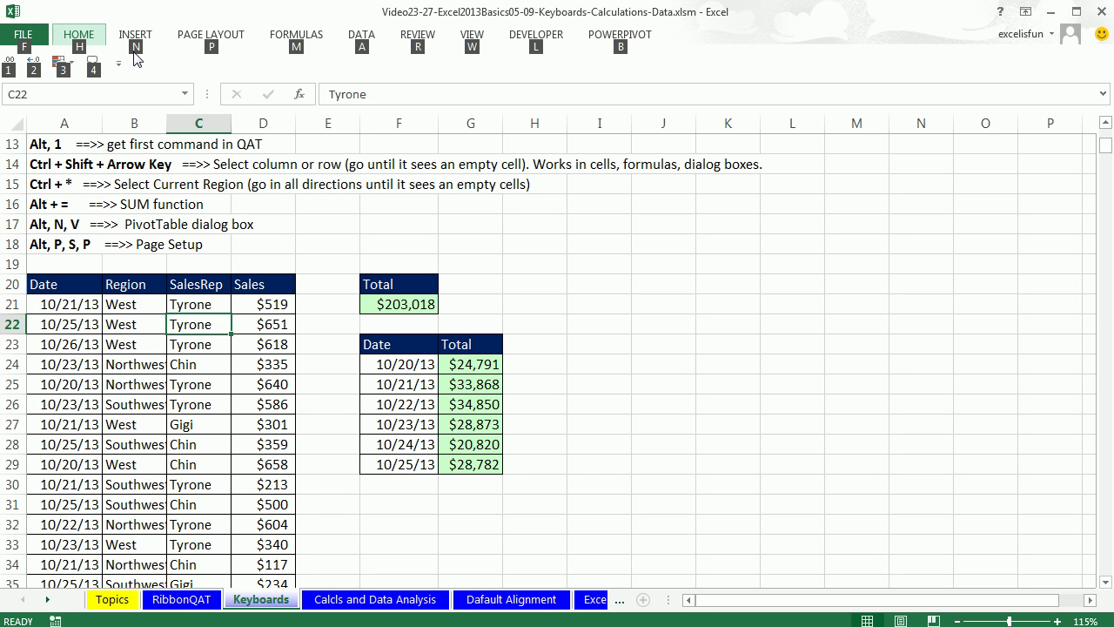
pyautogui.press('n')
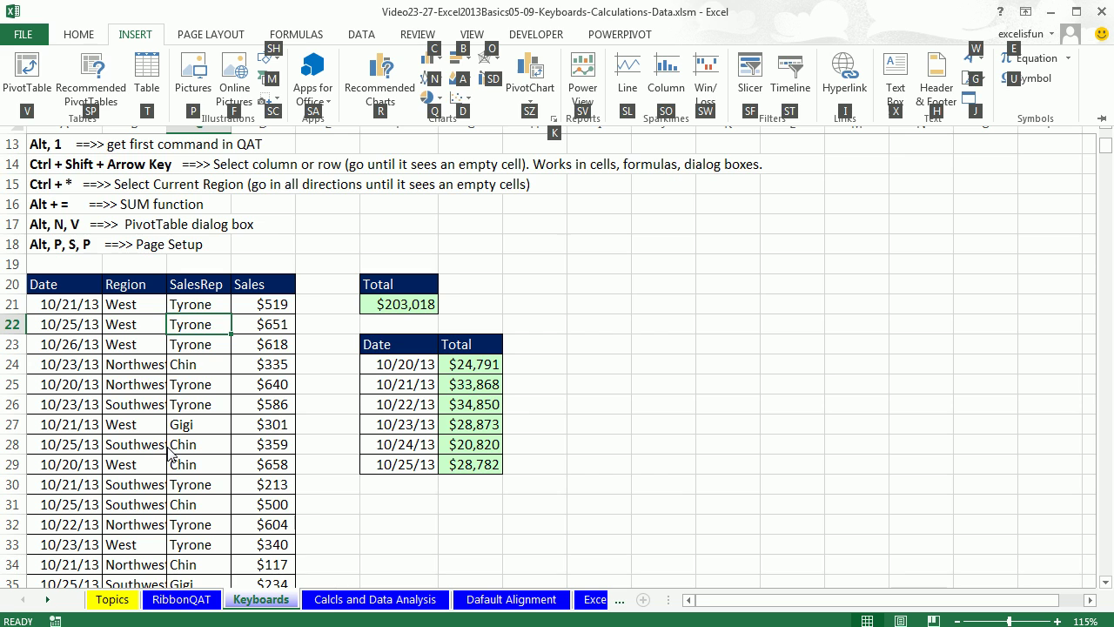
pyautogui.press('v')
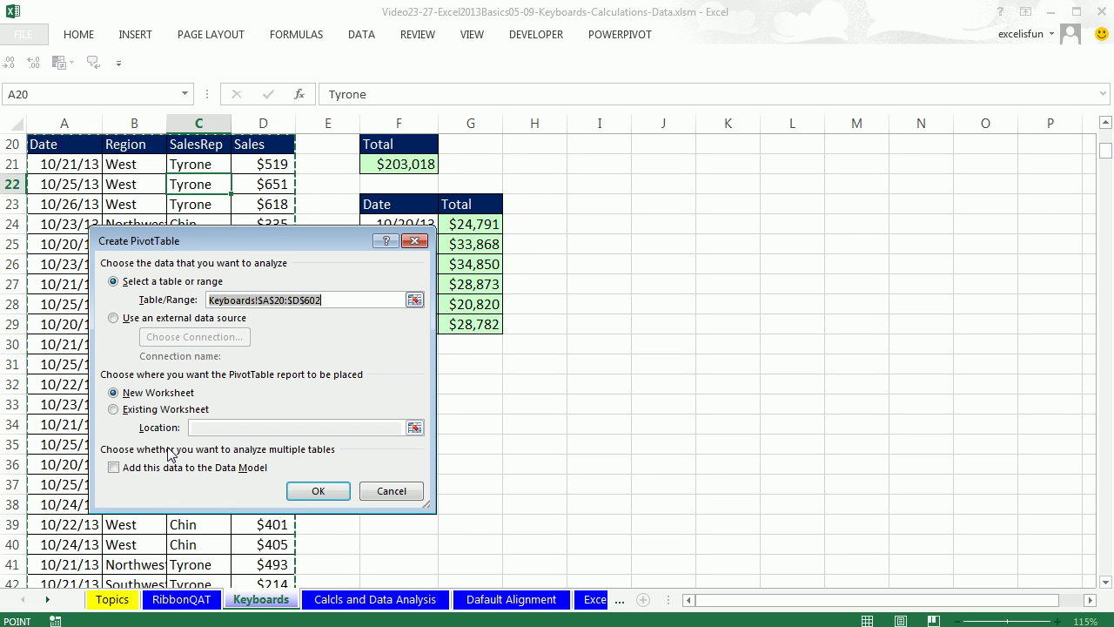
pyautogui.press('Escape')
# - Bring up the Insert ribbon shortcuts again with Alt+N for the PivotTable
pyautogui.scroll(3, 170, 435)
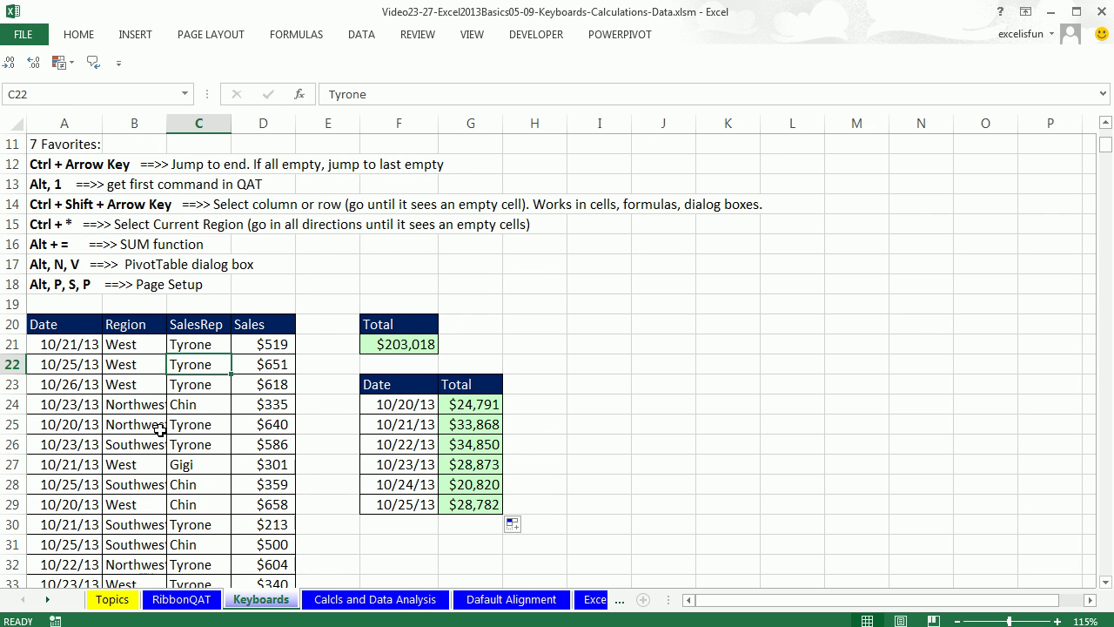
pyautogui.click(148, 39)
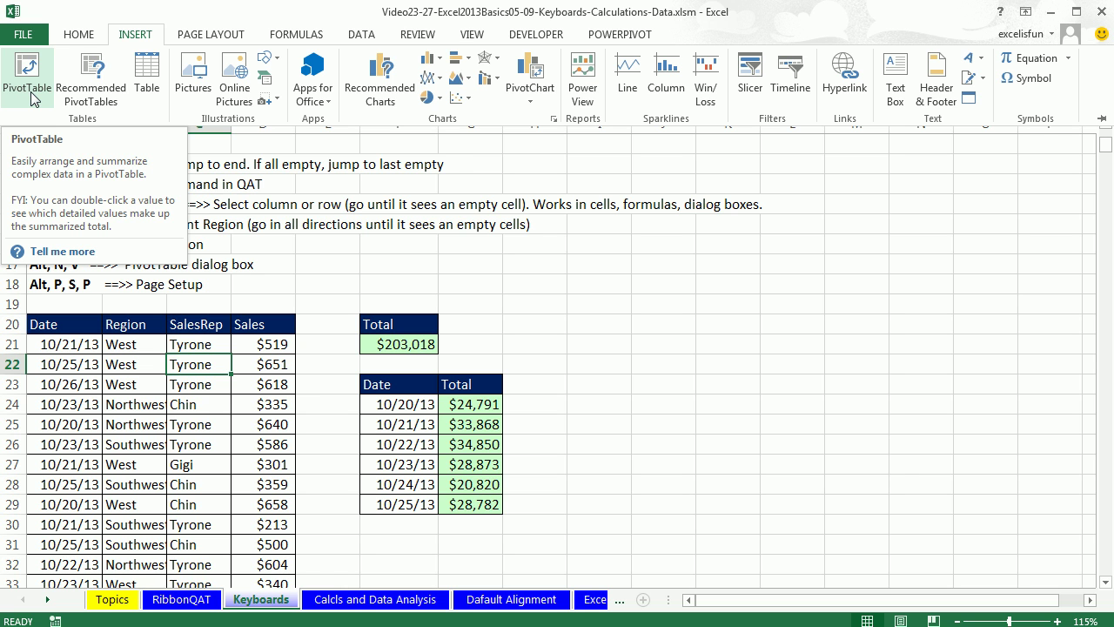
pyautogui.click(261, 416)
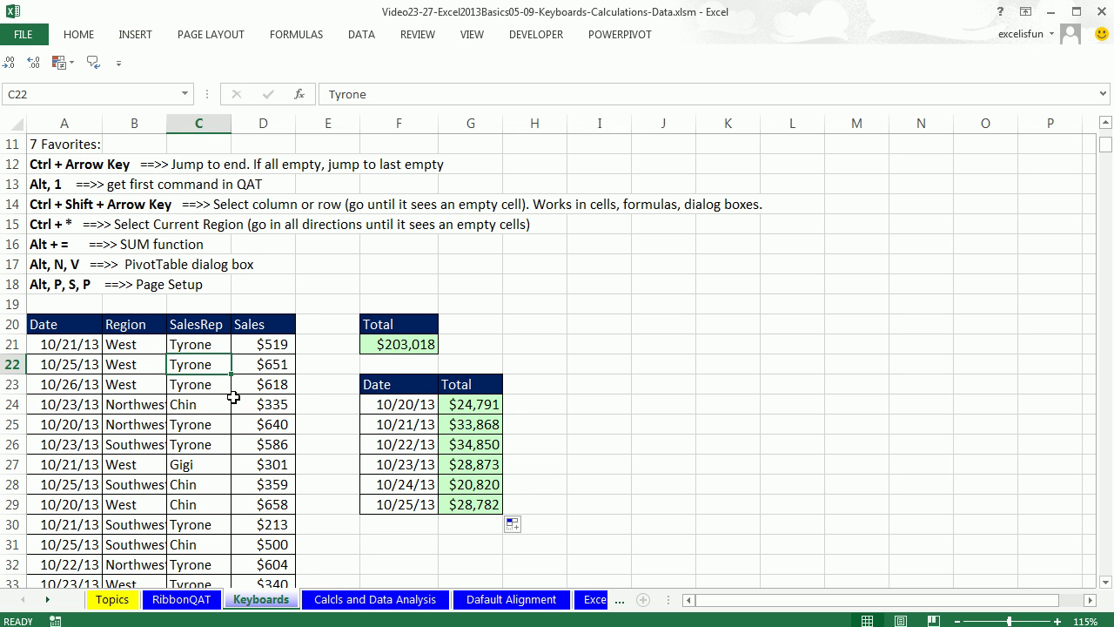
pyautogui.press('alt')
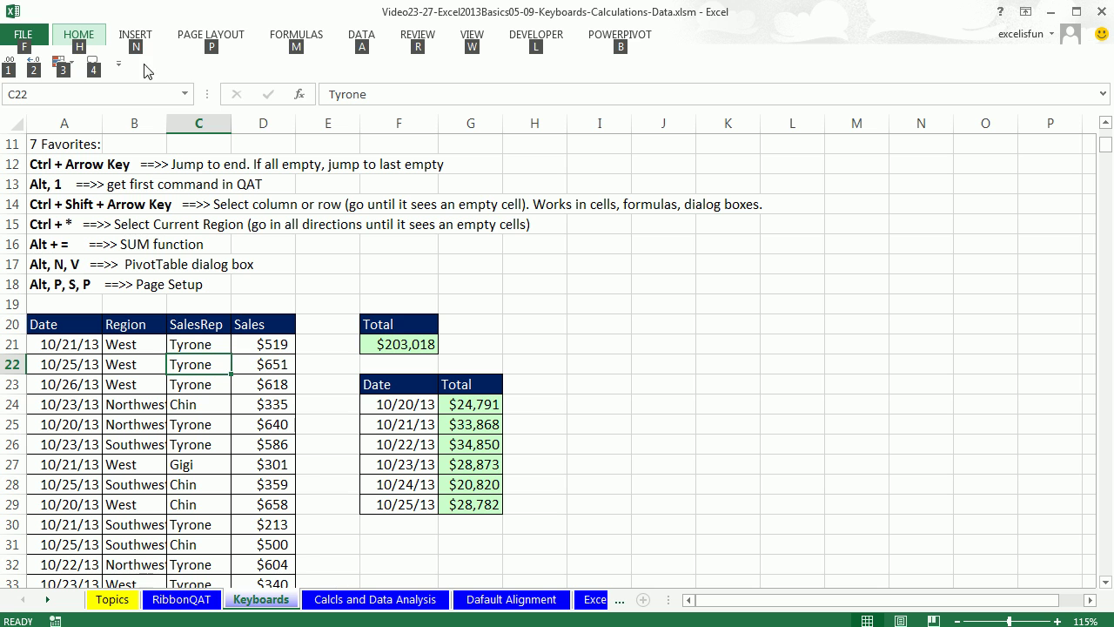
pyautogui.press('n')
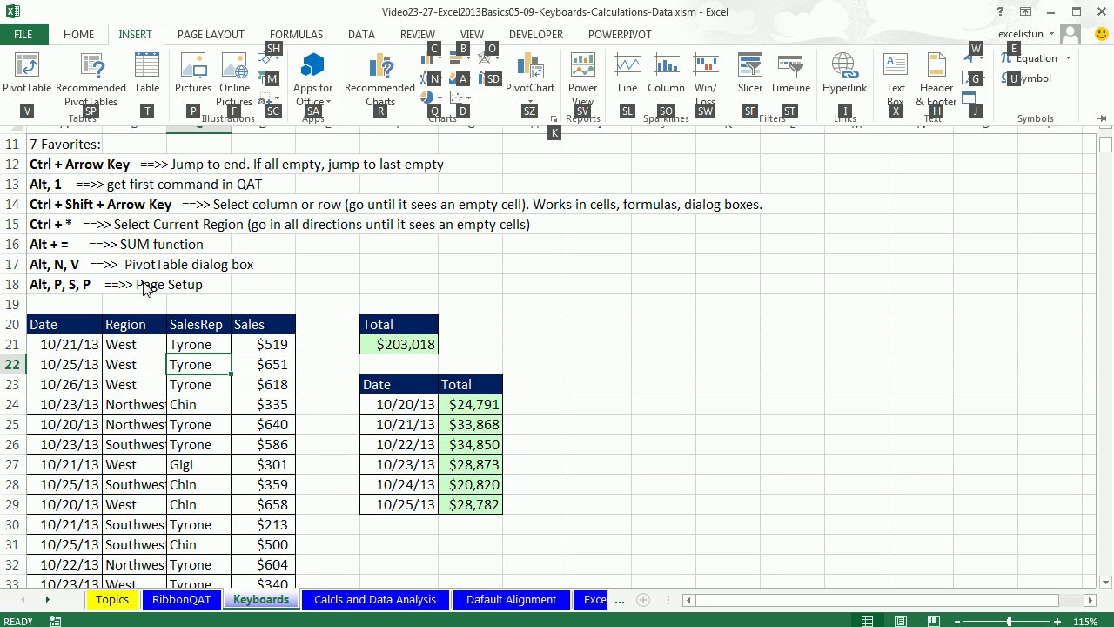
pyautogui.press('Escape')
pyautogui.press('Escape')
pyautogui.hotkey('alt', 'n')
# - Create the PivotTable from A20:D602 on the existing Keyboards sheet at cell F32
pyautogui.press('v')
pyautogui.moveTo(309, 238); pyautogui.dragTo(542, 198)
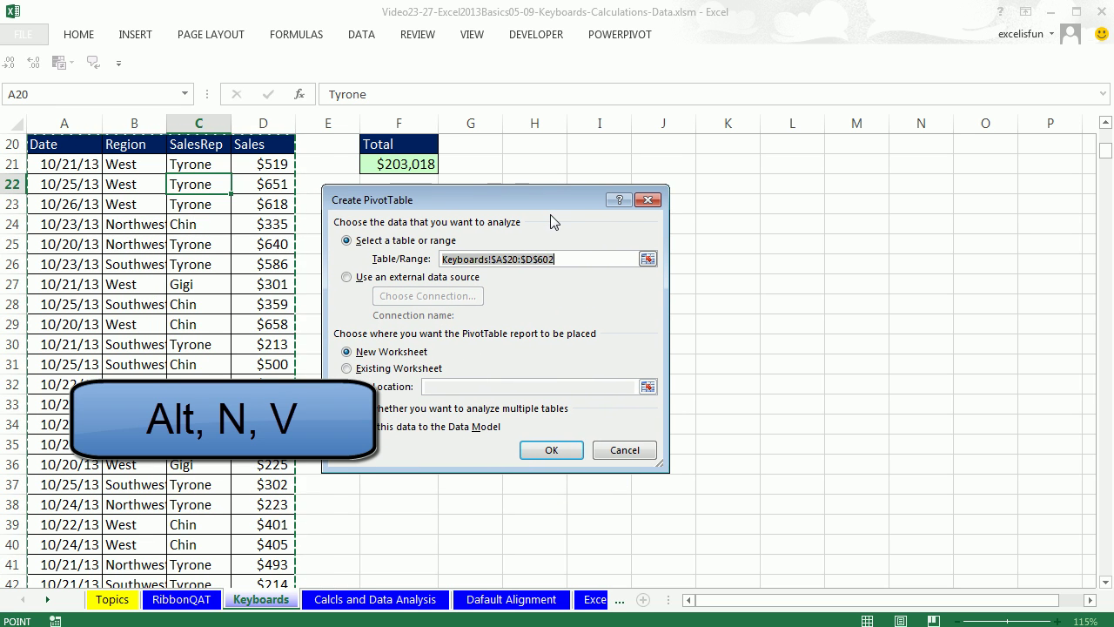
pyautogui.click(361, 372)
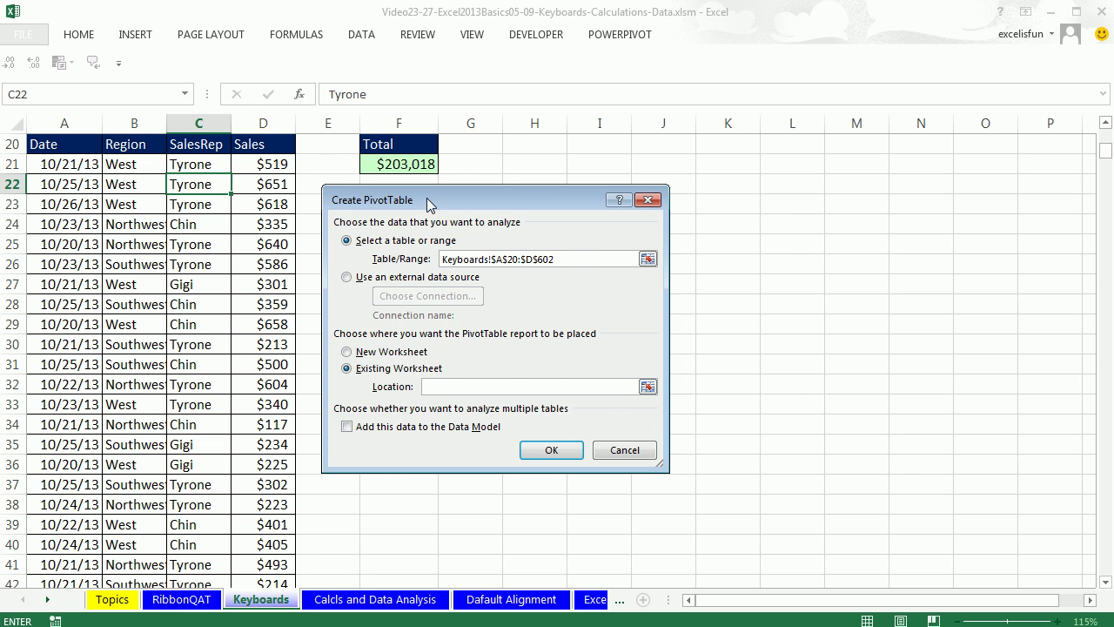
pyautogui.moveTo(428, 202); pyautogui.dragTo(638, 182)
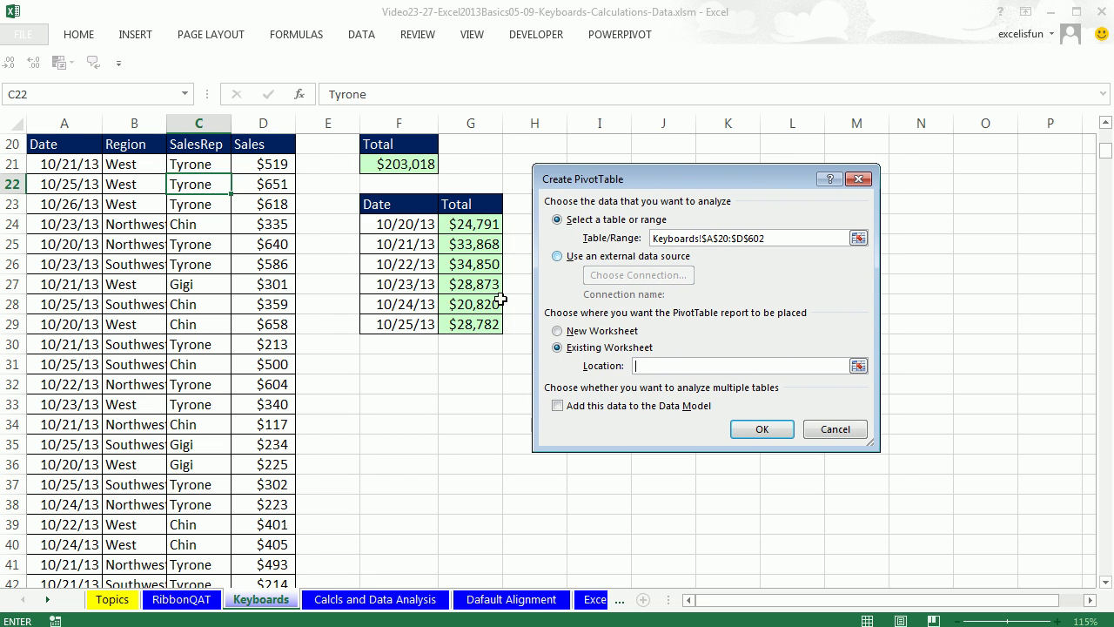
pyautogui.click(389, 367)
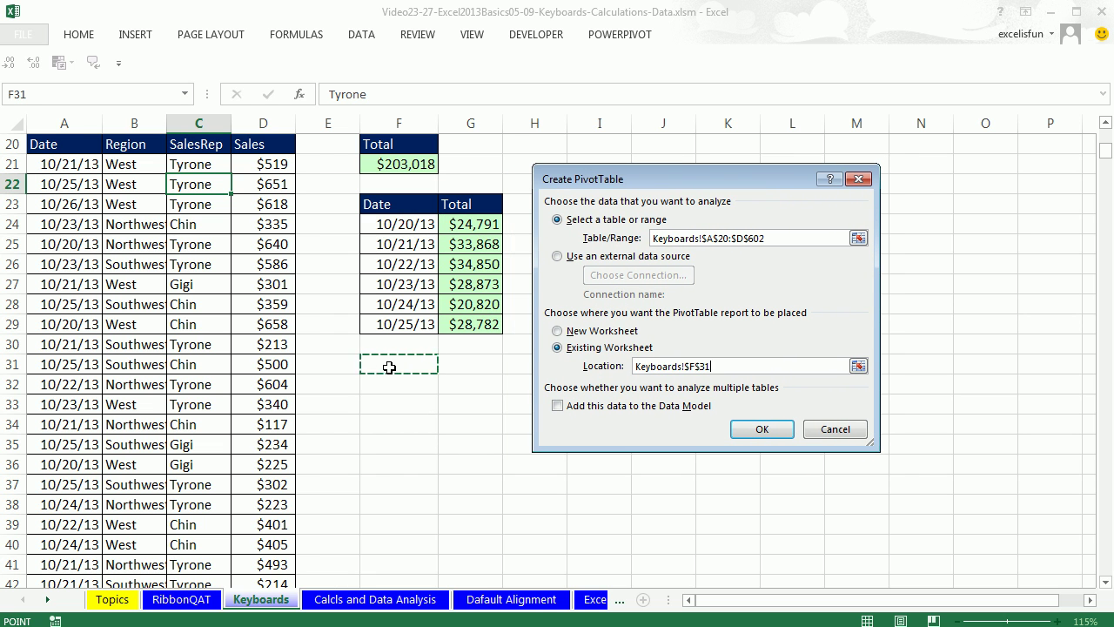
pyautogui.click(383, 384)
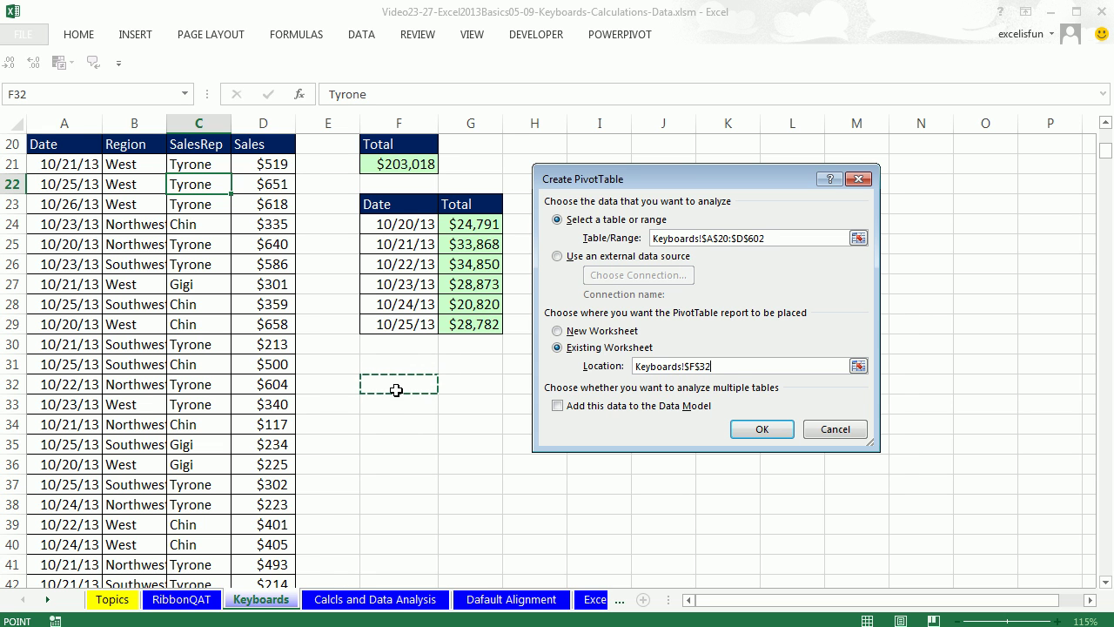
pyautogui.click(747, 431)
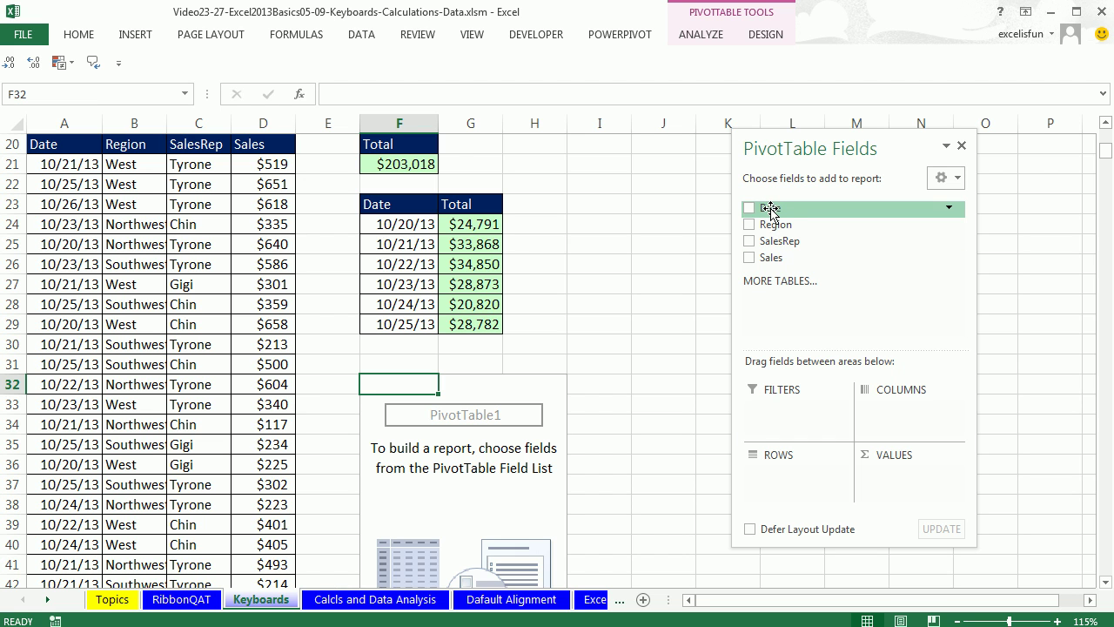
# - Put Date in Rows and Sales in Values, showing daily sums 24791–31034 and Grand Total 203018
pyautogui.moveTo(770, 209); pyautogui.dragTo(776, 473)
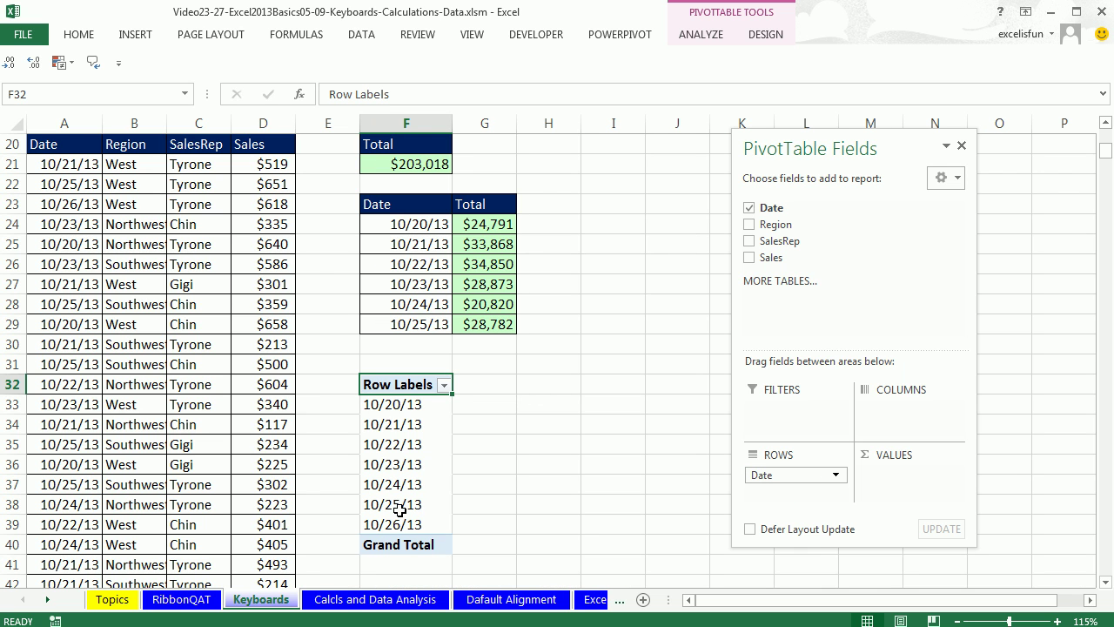
pyautogui.moveTo(771, 258); pyautogui.dragTo(884, 478)
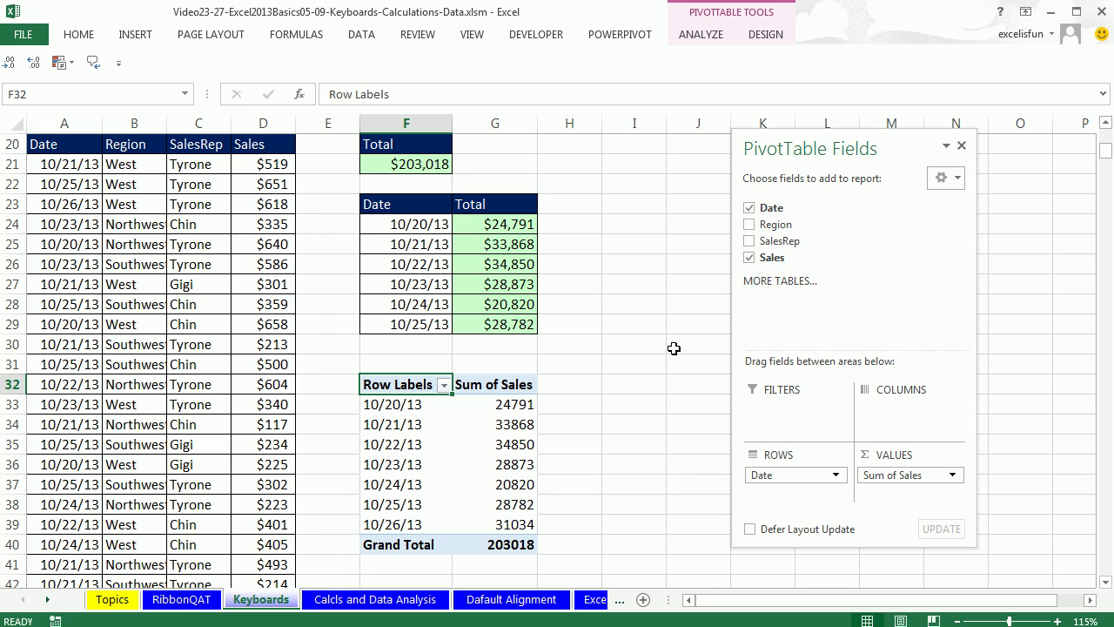
pyautogui.click(641, 162)
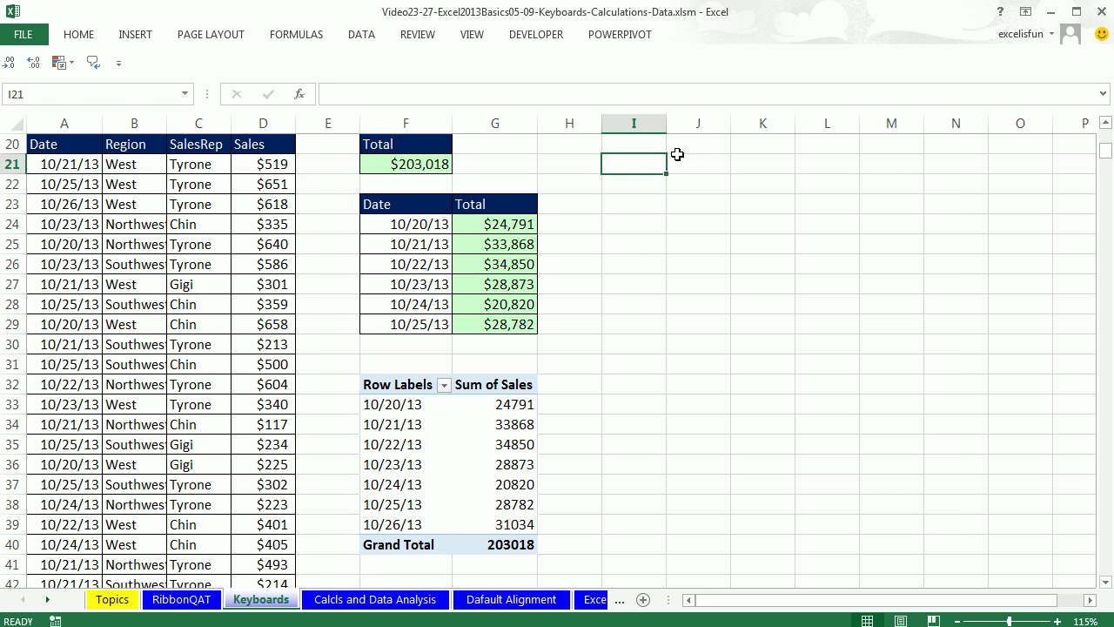
pyautogui.scroll(1, 697, 209)
pyautogui.click(557, 207)
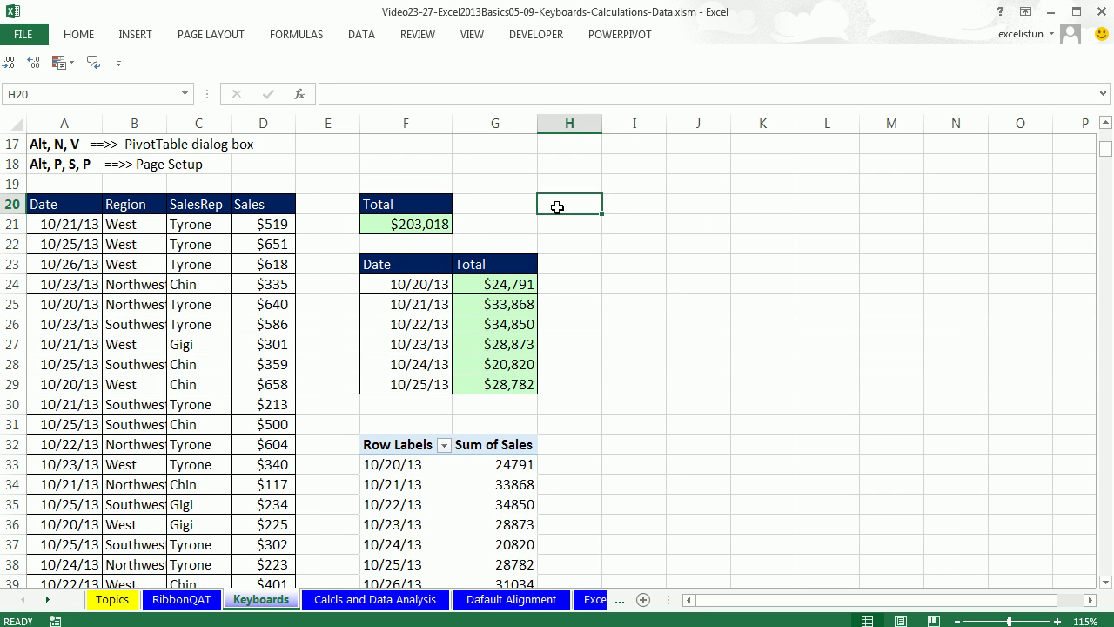
pyautogui.hotkey('ctrl', 'p')
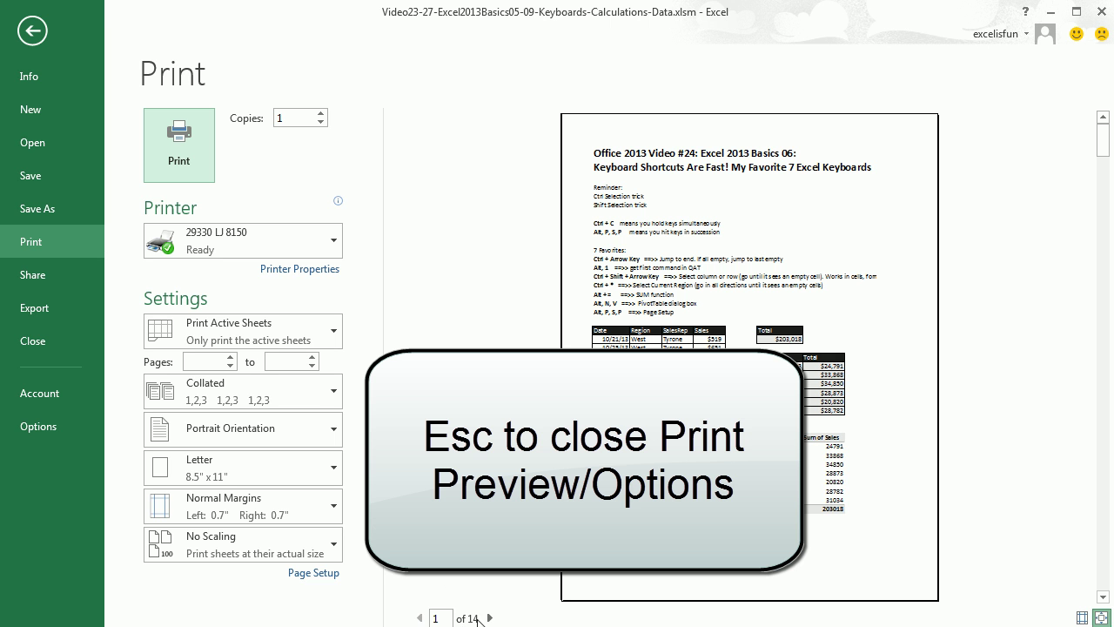
pyautogui.press('Escape')
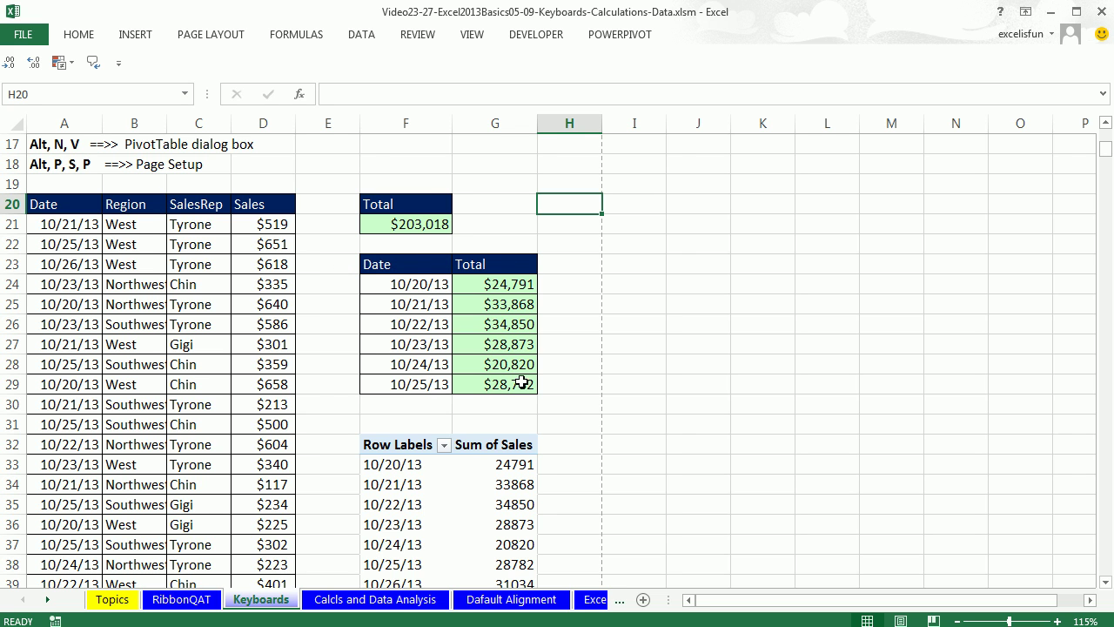
pyautogui.click(210, 37)
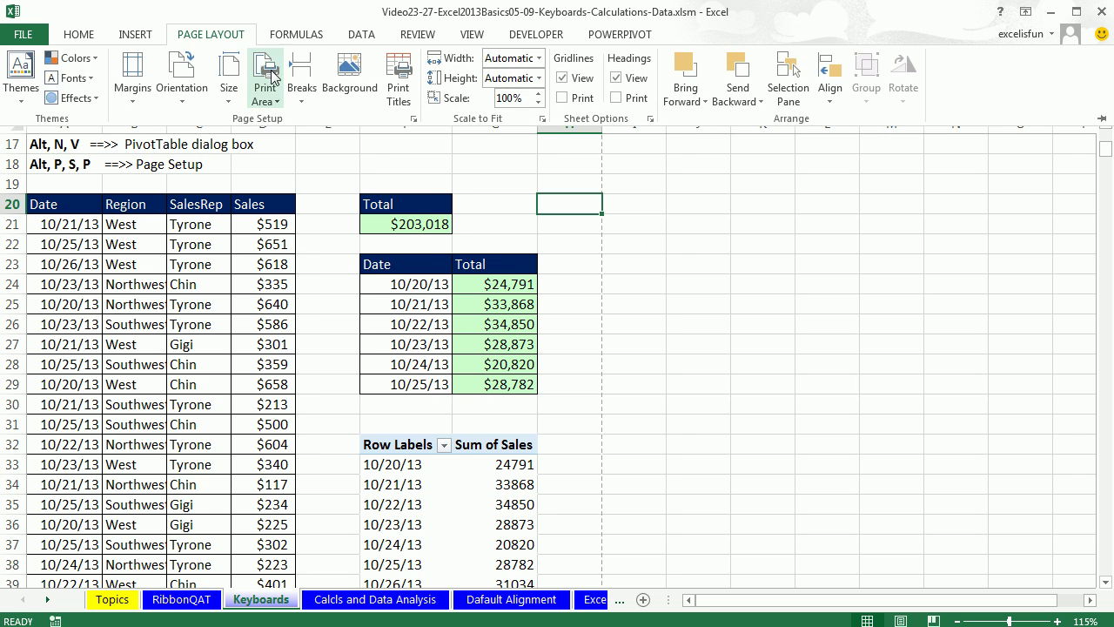
pyautogui.click(415, 121)
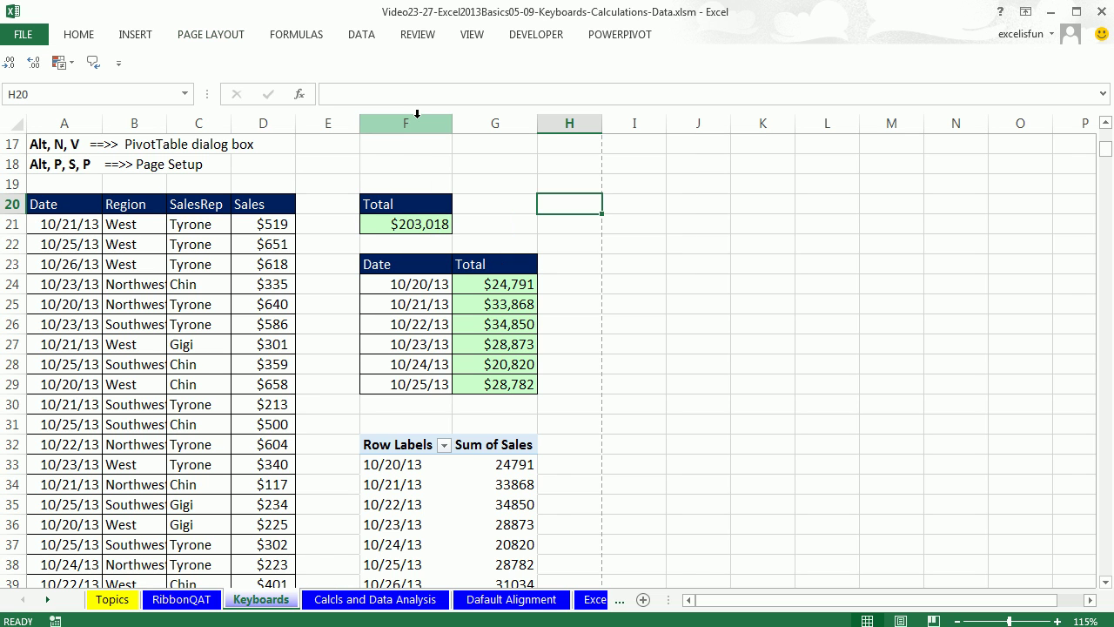
pyautogui.press('alt')
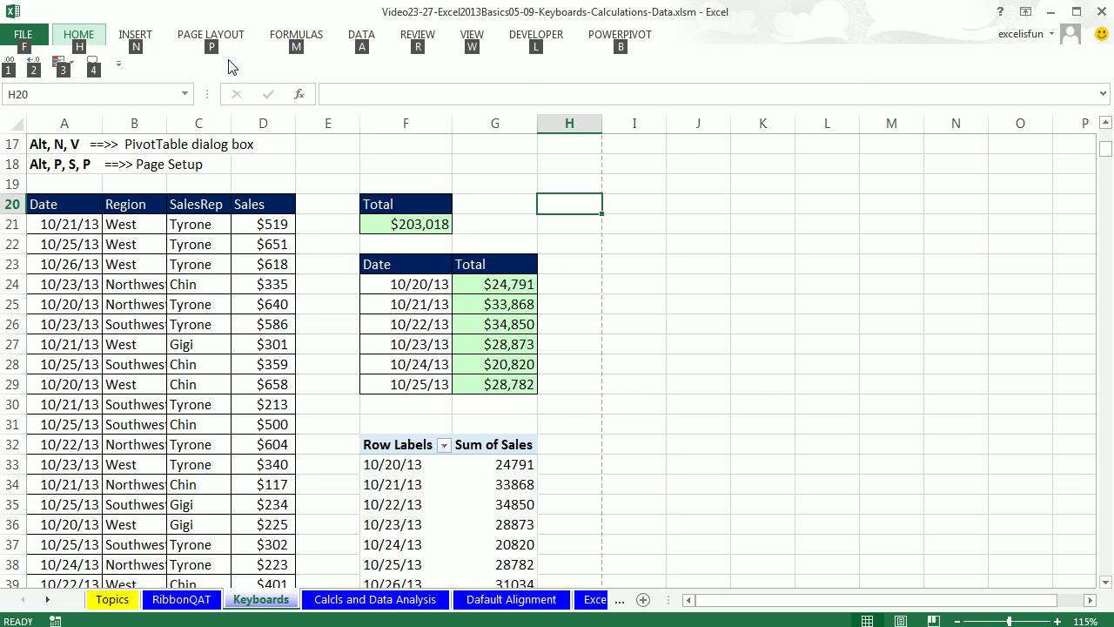
pyautogui.press('p')
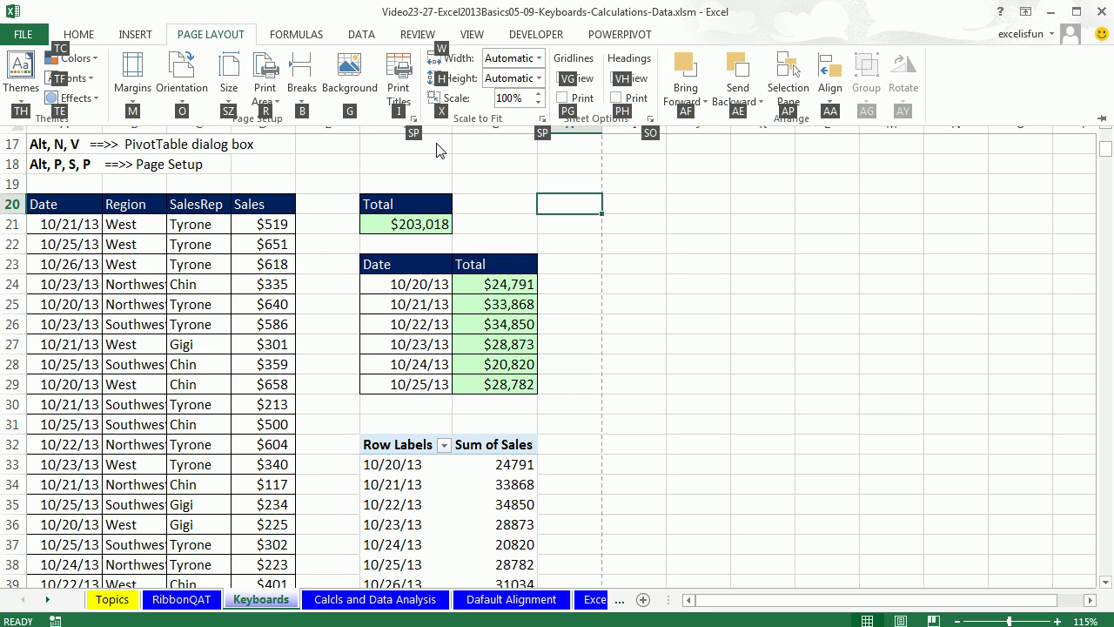
pyautogui.press('s')
pyautogui.press('p')
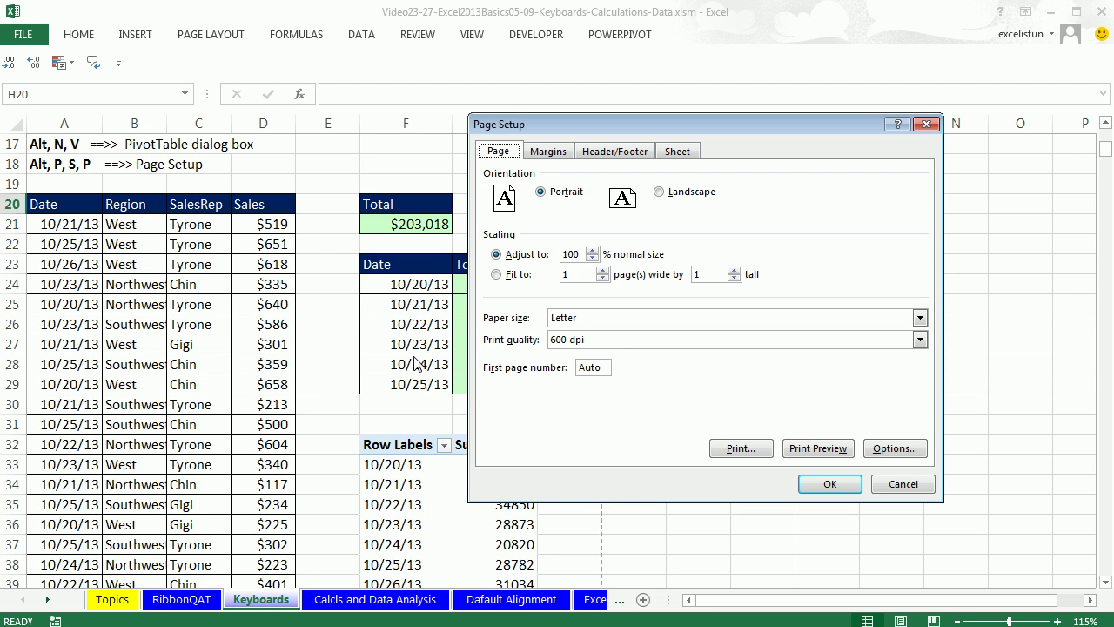
pyautogui.press('Escape')
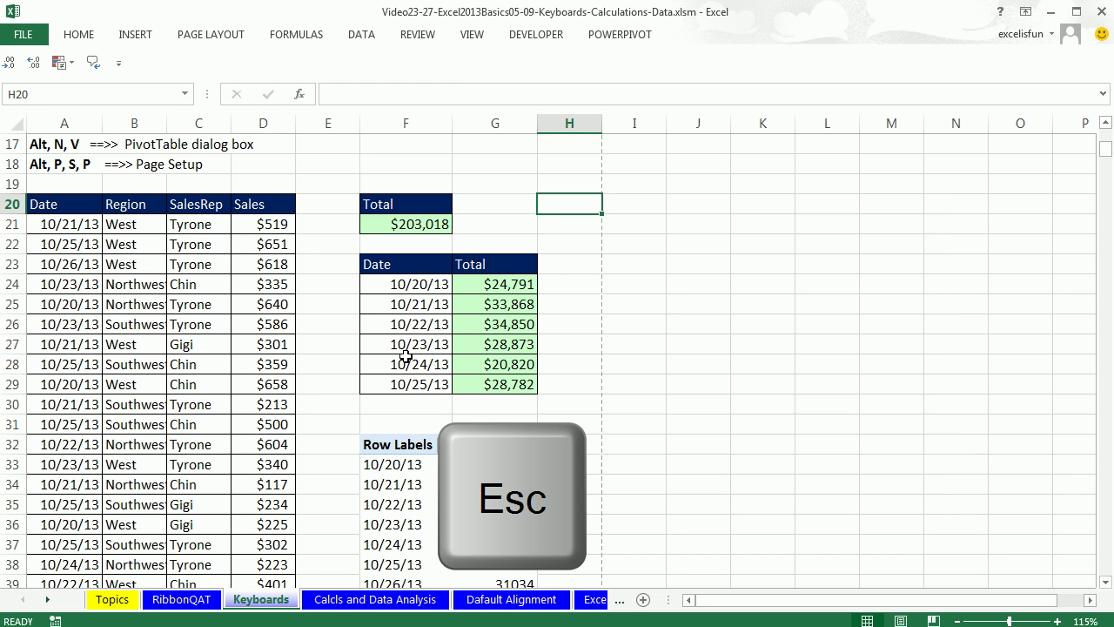
# - Open Page Setup, switch to landscape and raise the Adjust to scaling
pyautogui.click(382, 265)
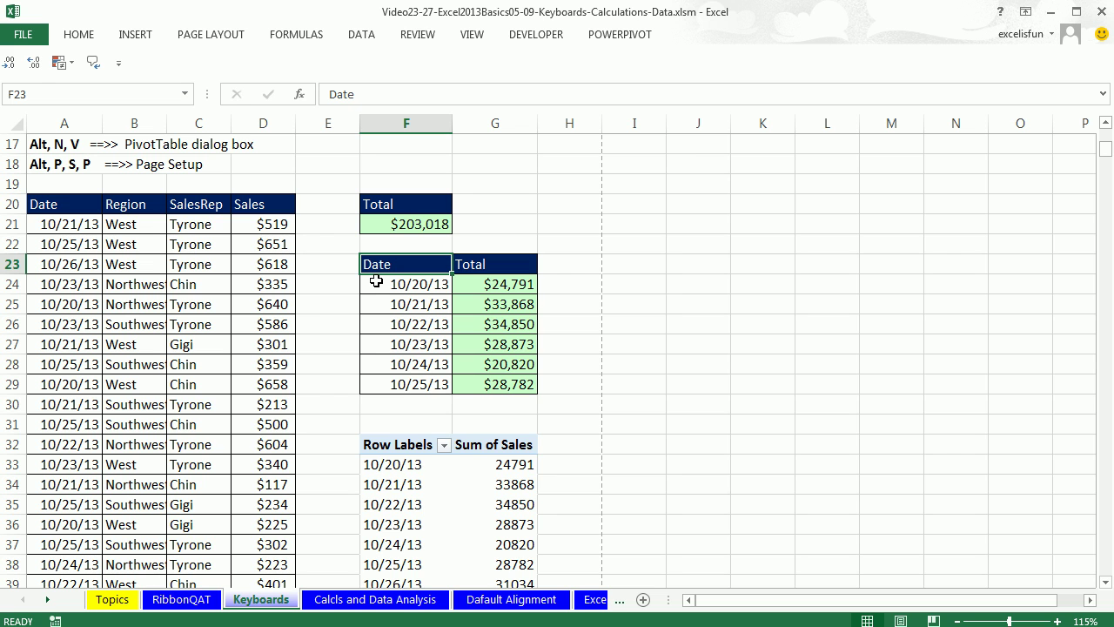
pyautogui.hotkey('alt', 'p')
pyautogui.press('s')
pyautogui.press('p')
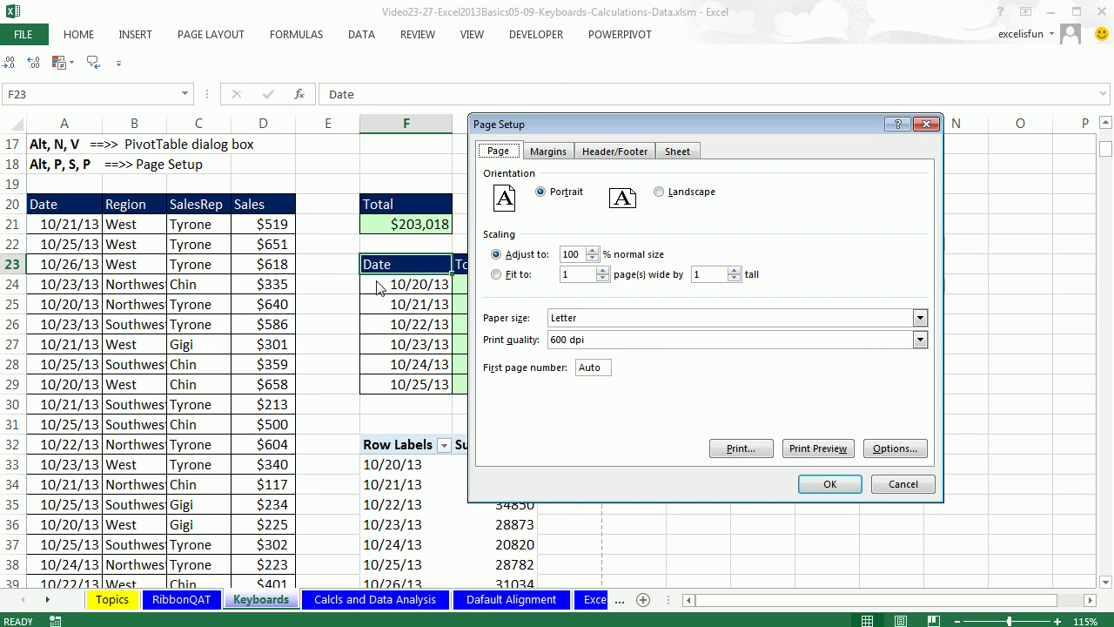
pyautogui.click(658, 192)
pyautogui.click(597, 249)
pyautogui.click(597, 250)
pyautogui.click(591, 251)
# - Centre the page horizontally and add a Page 1 of ? footer
pyautogui.click(548, 152)
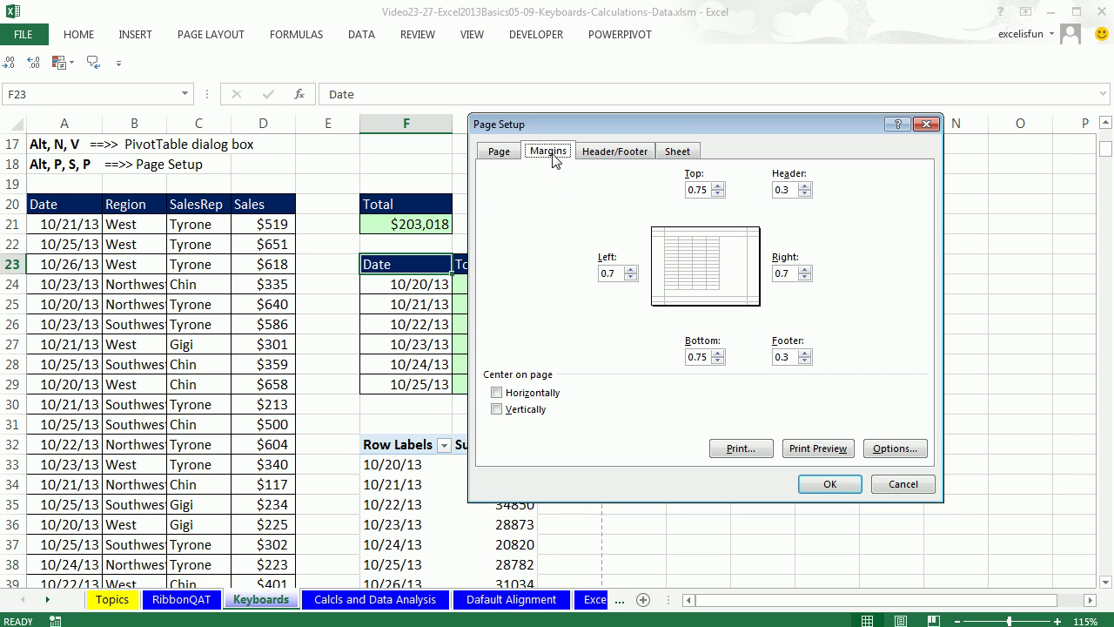
pyautogui.click(497, 392)
pyautogui.click(625, 155)
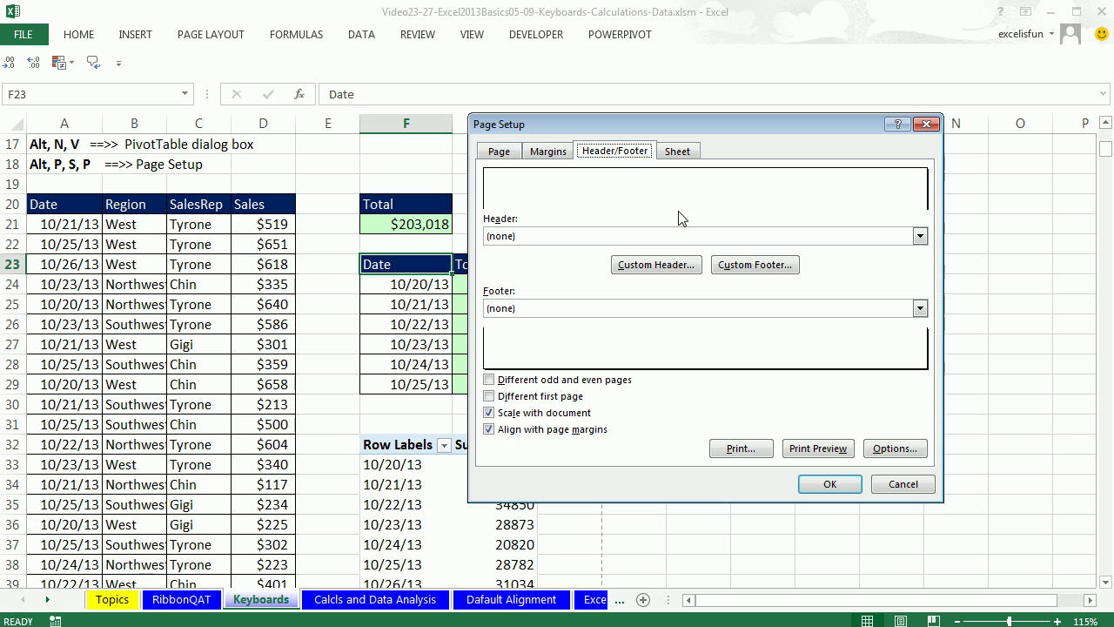
pyautogui.click(757, 309)
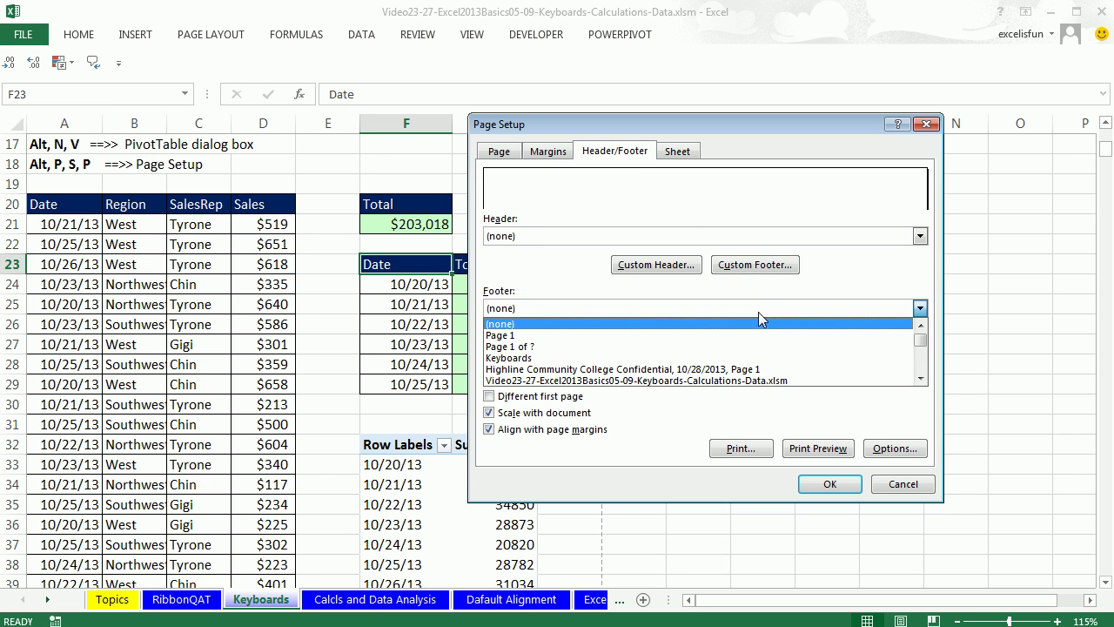
pyautogui.click(548, 344)
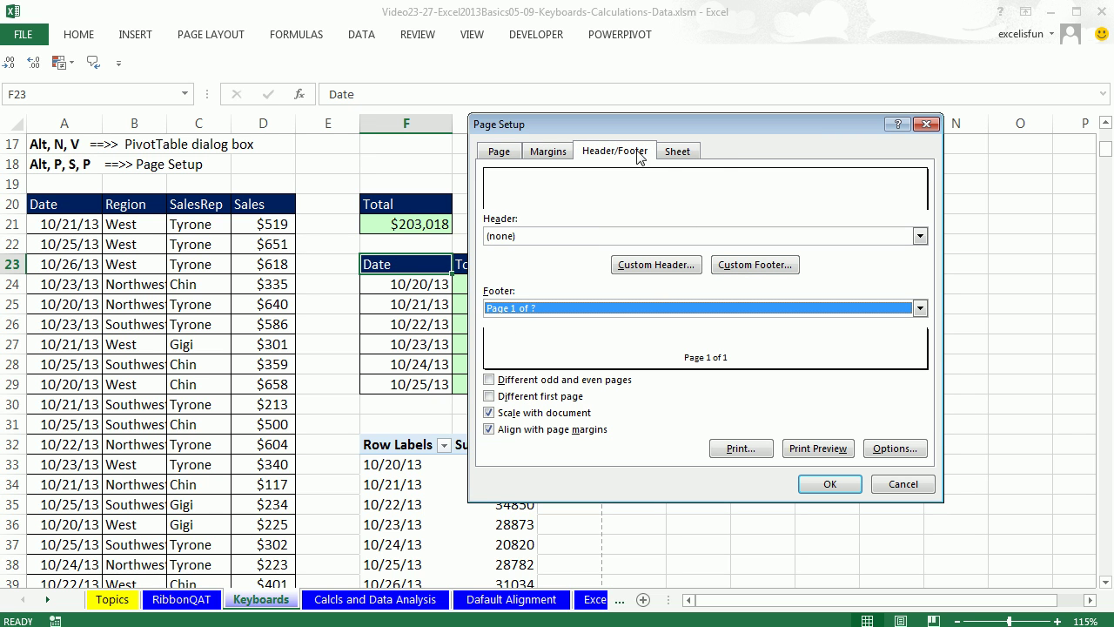
# - Set the print area to F23:G29 and apply the page setup
pyautogui.click(678, 153)
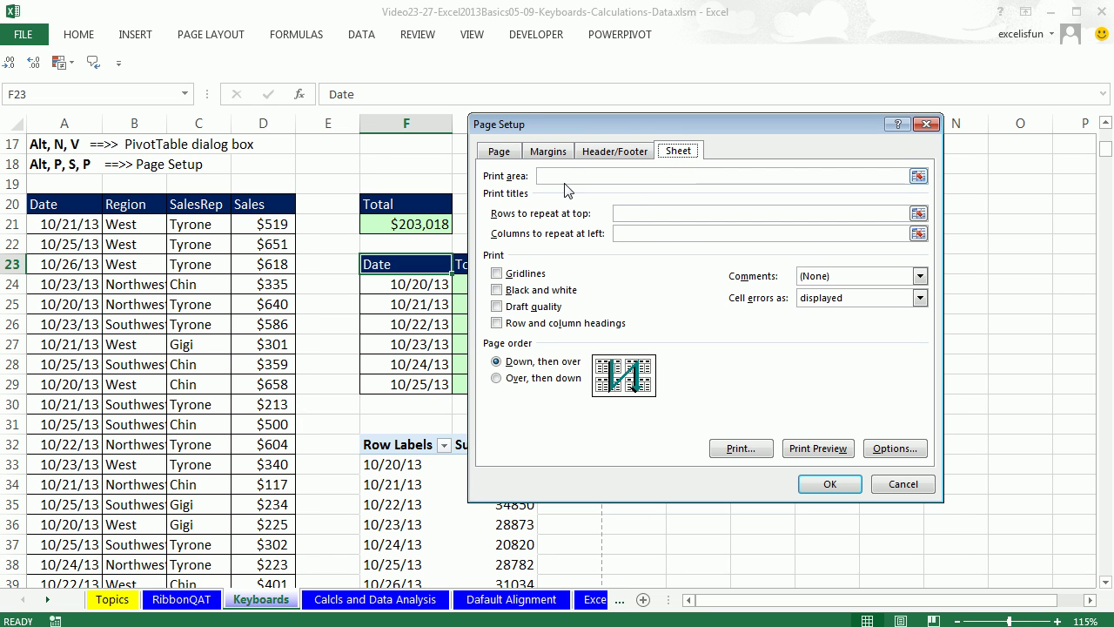
pyautogui.moveTo(380, 266); pyautogui.dragTo(492, 384)
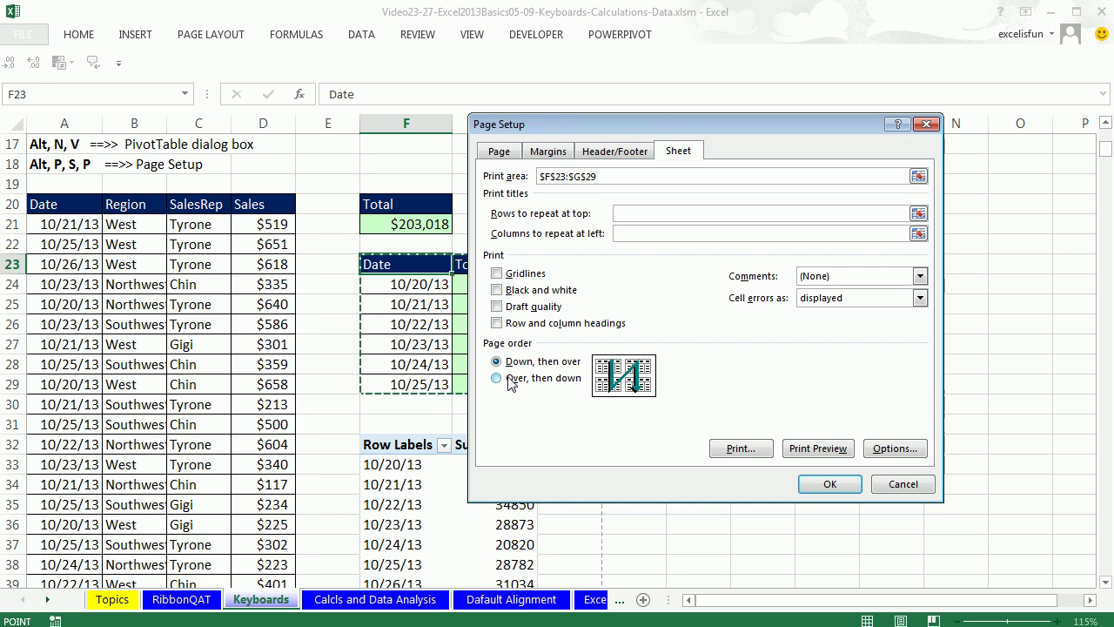
pyautogui.click(829, 484)
pyautogui.hotkey('ctrl', 'p')
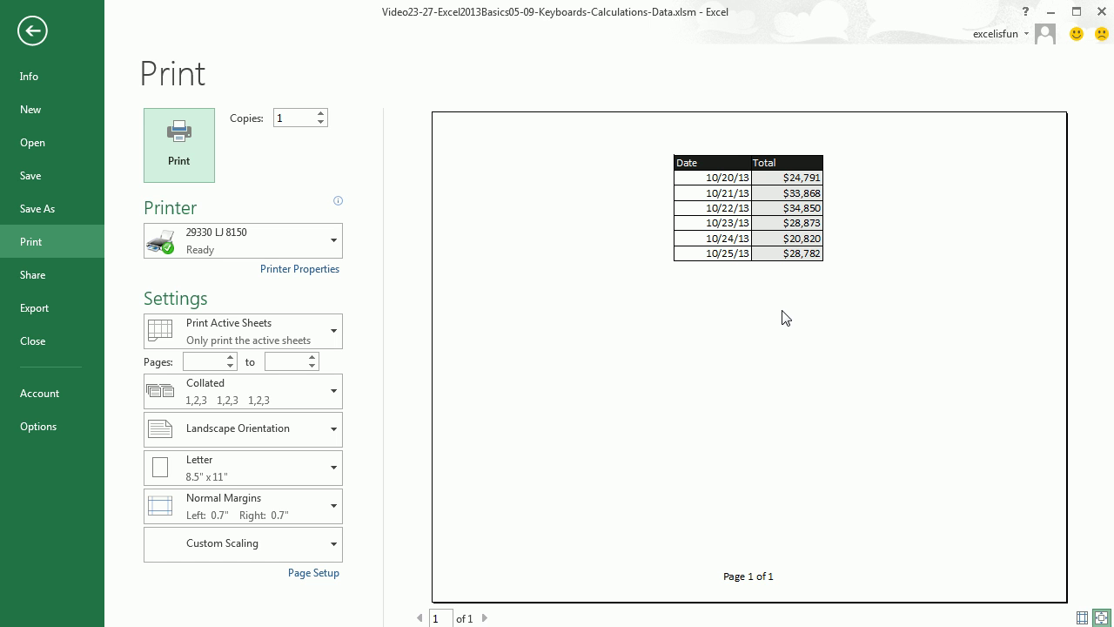
pyautogui.press('Escape')
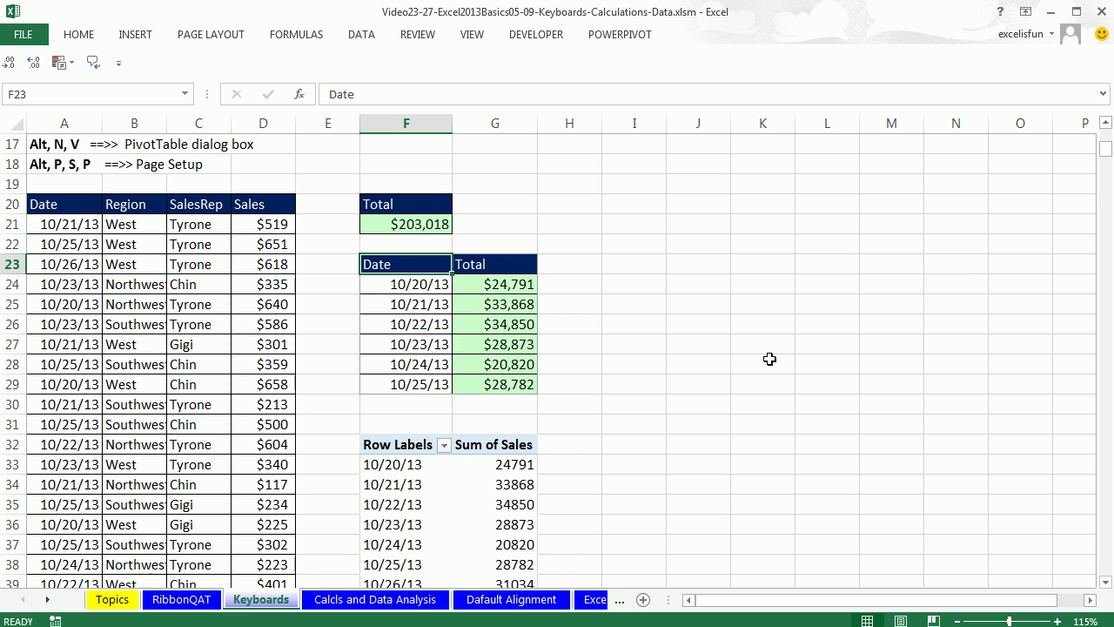
pyautogui.click(607, 448)
pyautogui.scroll(4, 607, 454)
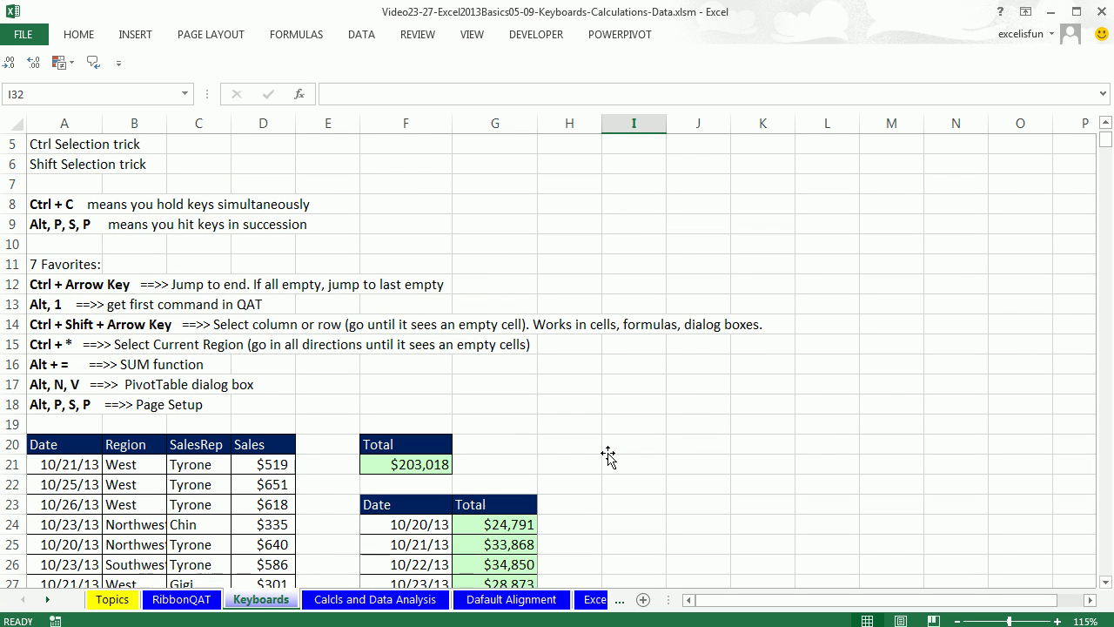